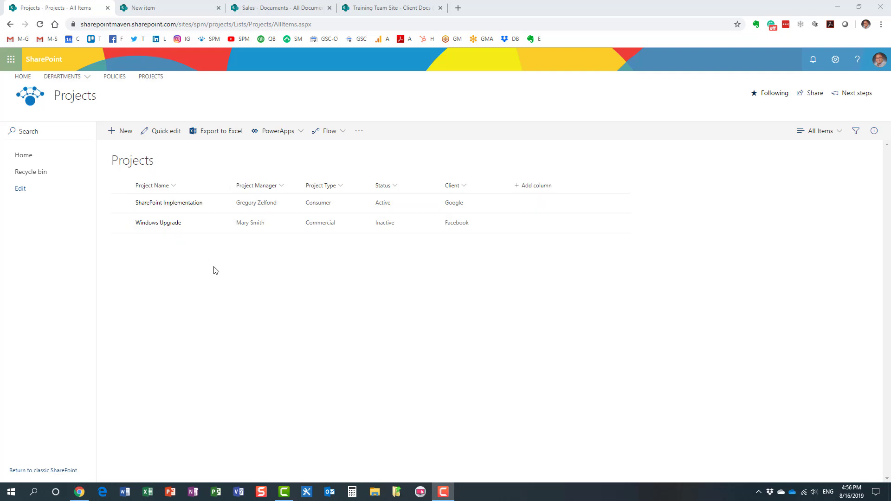
View the SharePoint Implementation project site from the Projects list and look over the list's blank new-item form without saving
left_click(189, 205)
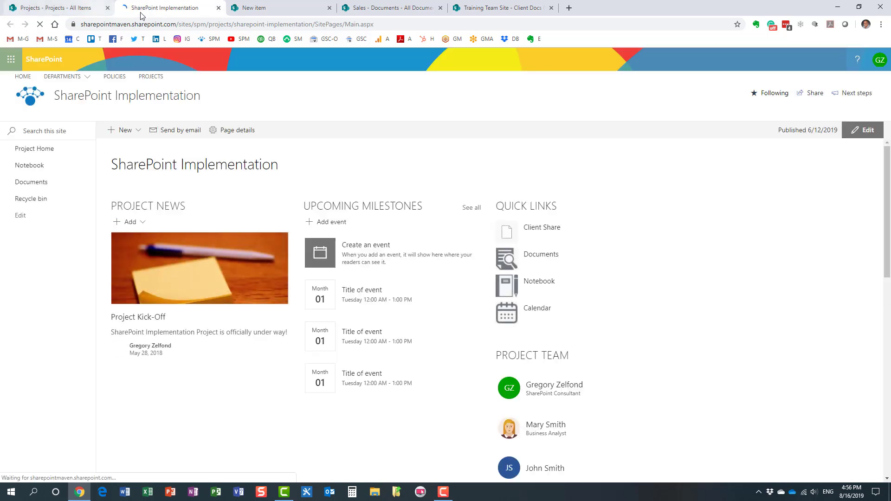
left_click(218, 8)
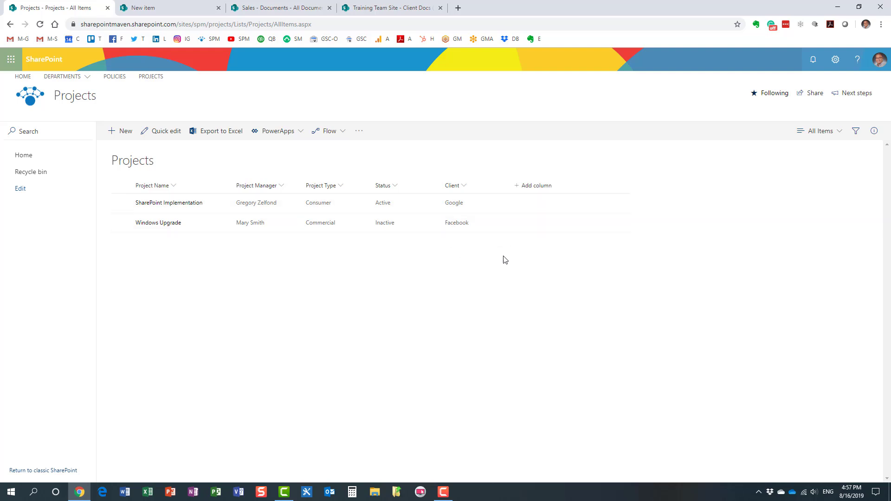
left_click(123, 132)
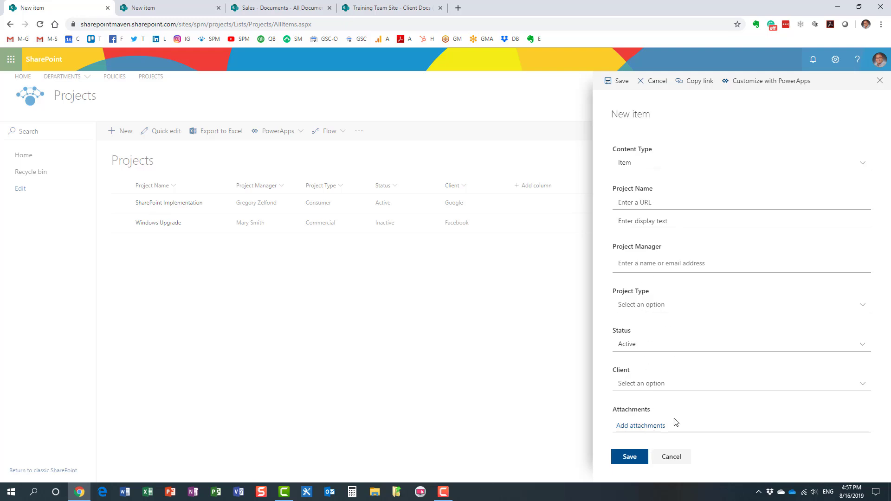
left_click(672, 457)
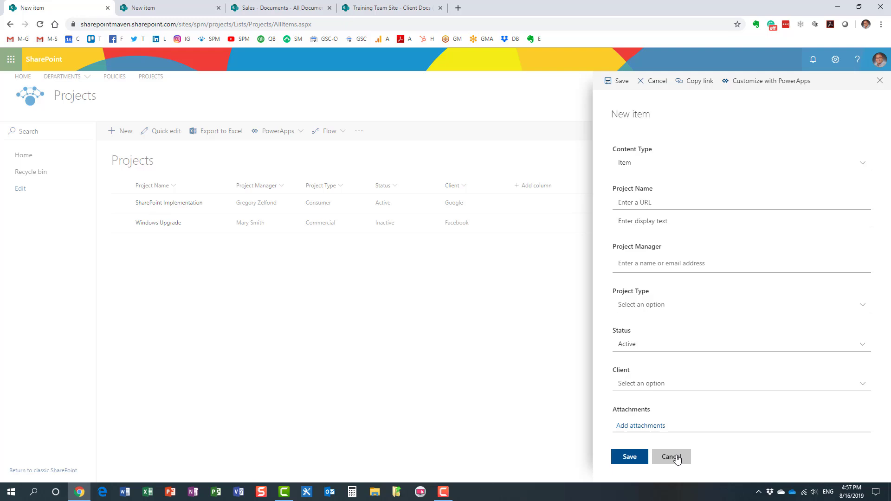
Review all fields of the new-item form in Project 1's Risk Register list, closing it without saving
left_click(180, 9)
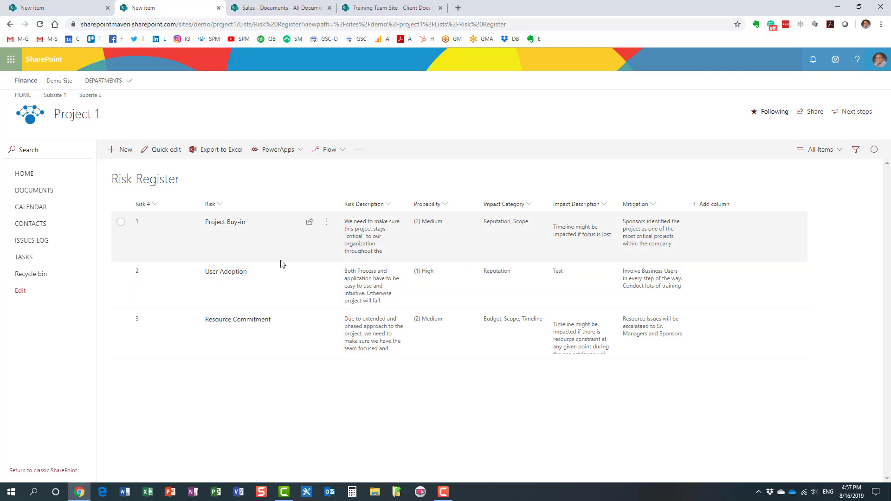
left_click(120, 149)
scroll(684, 269, "down", 3)
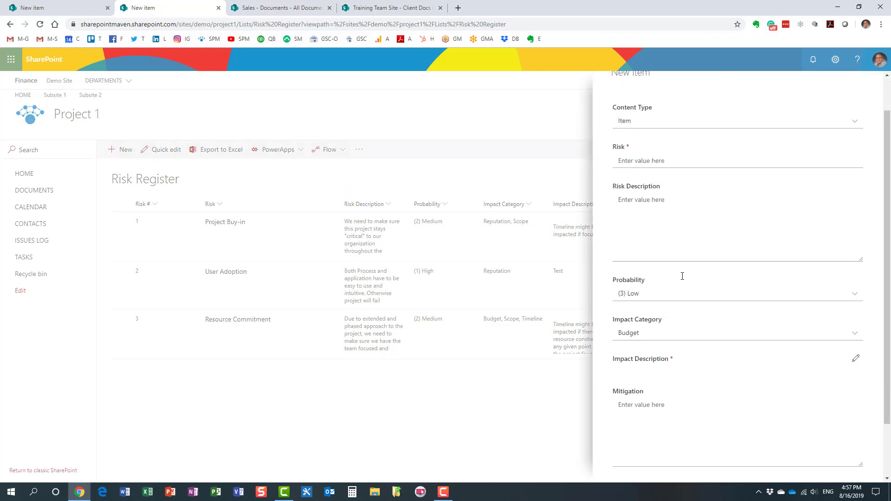
scroll(682, 276, "up", 3)
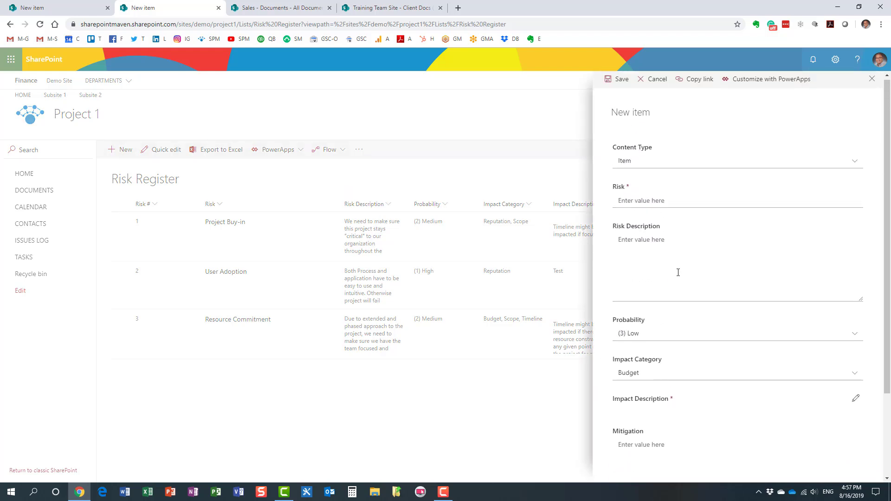
scroll(682, 348, "down", 5)
left_click(674, 466)
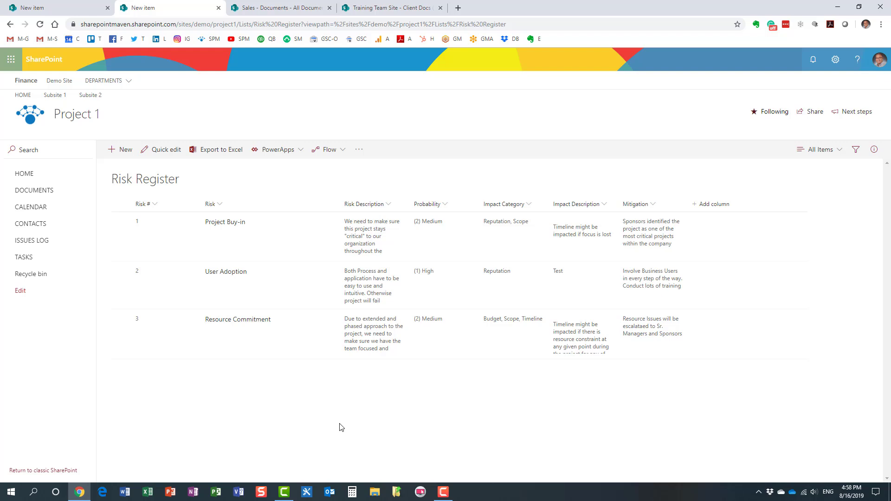
Look over the Sales site's home page and its Documents library, including the contents of the Client Share folder
left_click(285, 8)
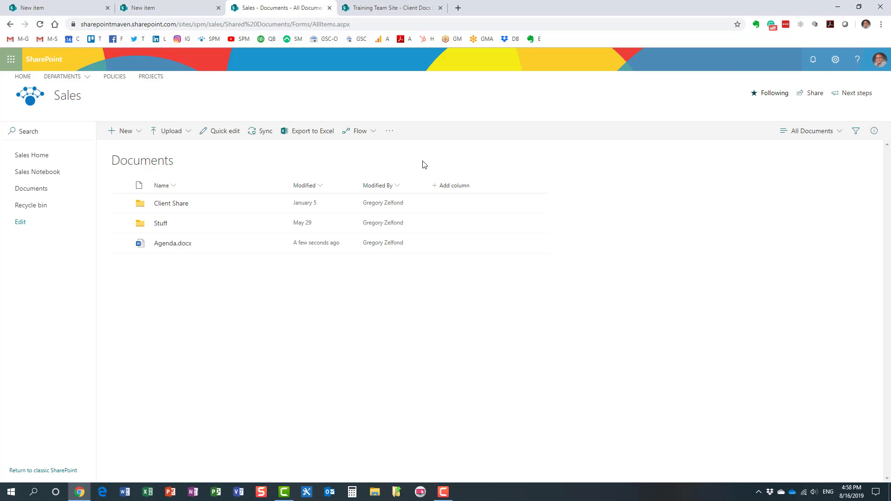
left_click(33, 155)
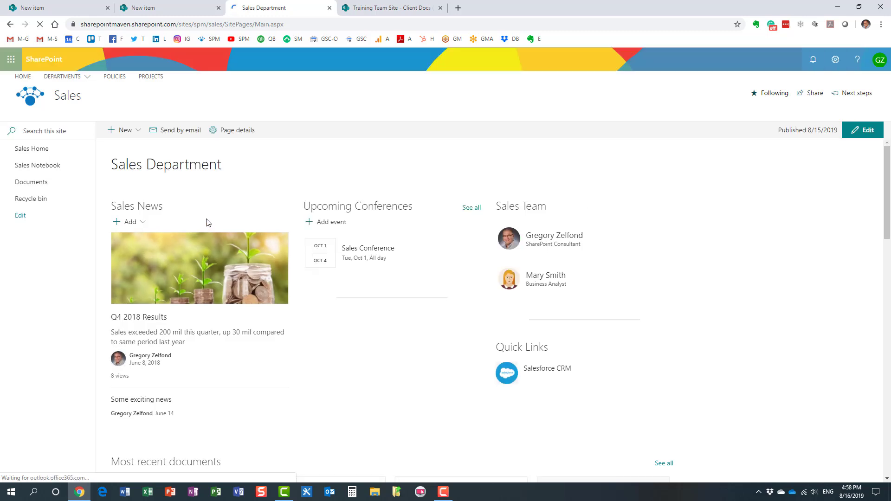
left_click(38, 185)
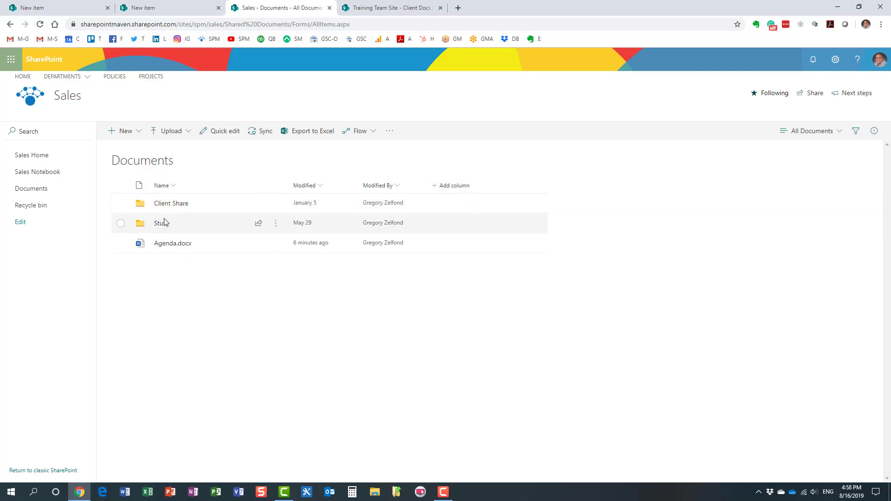
left_click(173, 204)
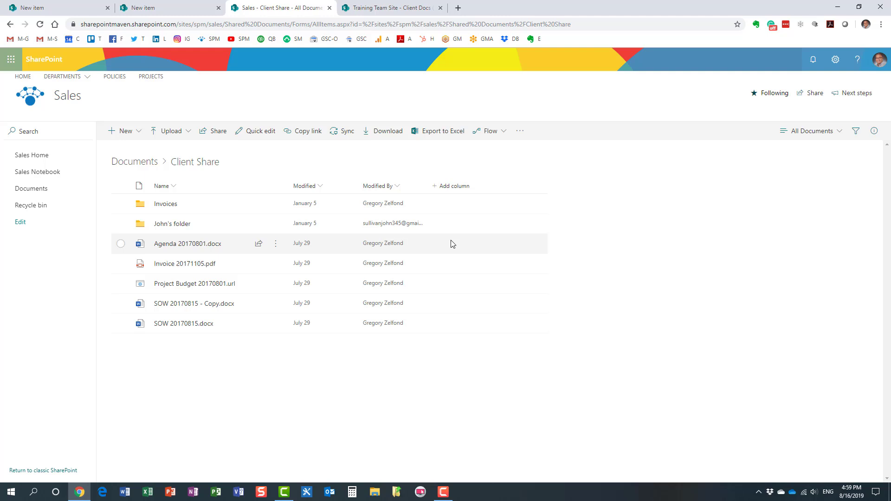
left_click(134, 162)
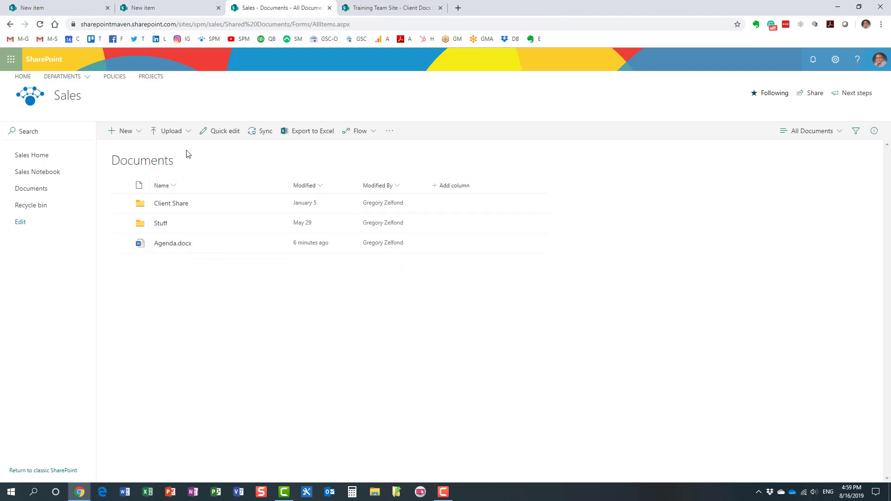
Filter the Client Docs (Metadata) library by client Google, clear the filter and close the filter options
left_click(382, 8)
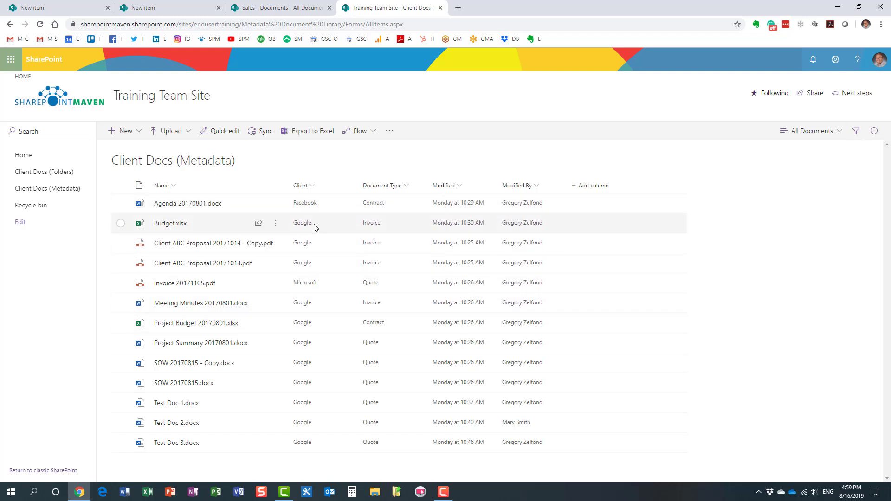
left_click(857, 132)
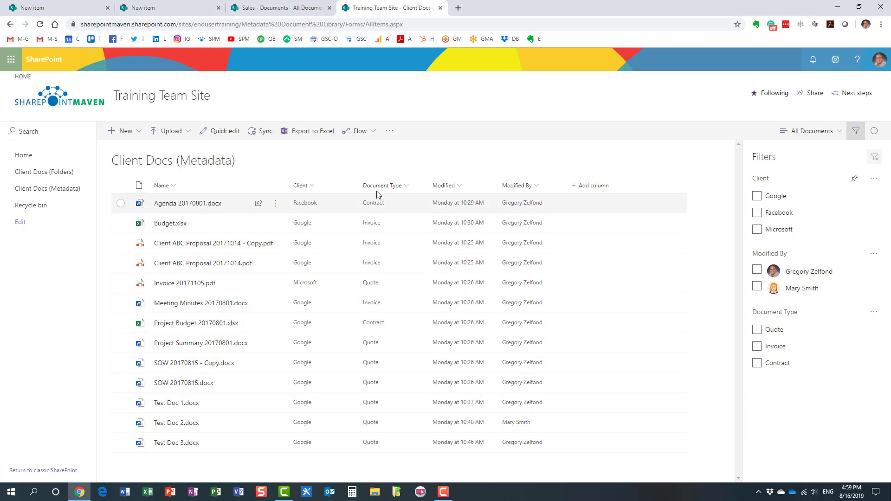
left_click(757, 196)
left_click(757, 196)
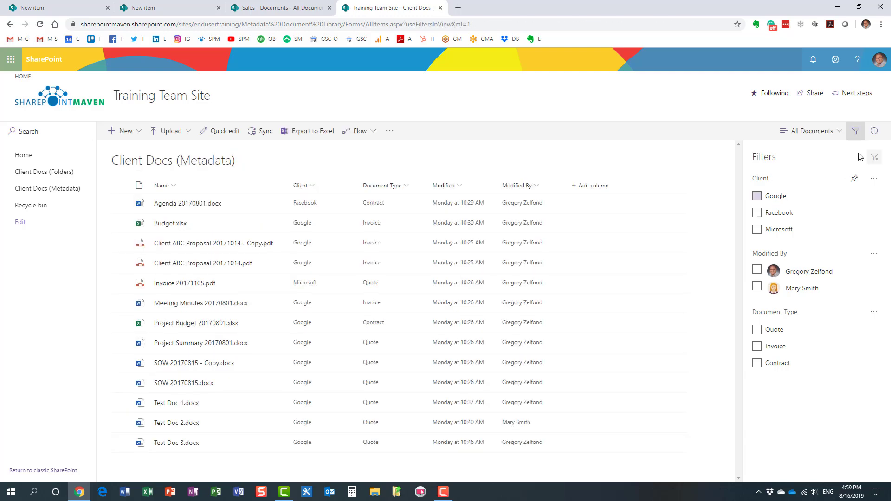
left_click(856, 131)
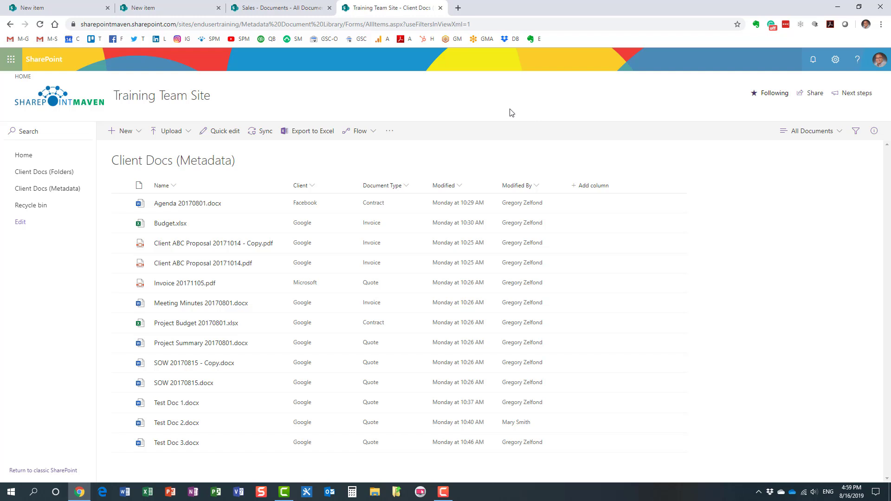
Return to the Projects list and examine its new-item form, cancelling without adding an item
left_click(68, 9)
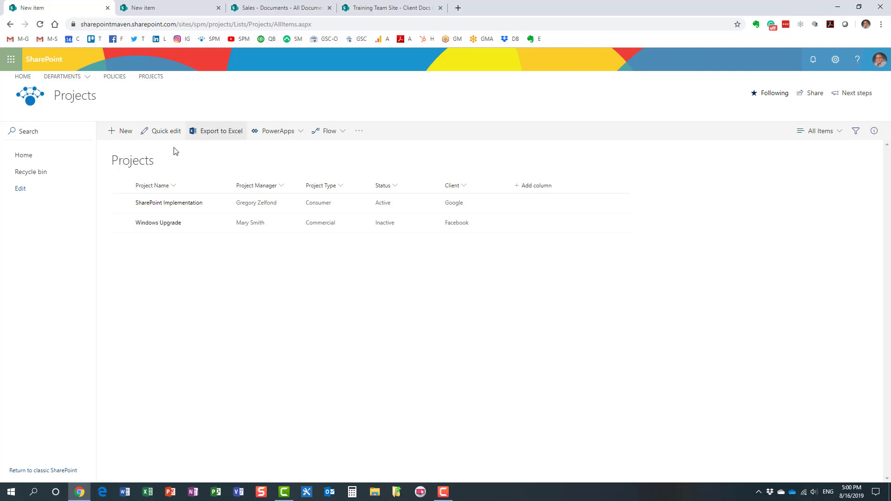
left_click(119, 131)
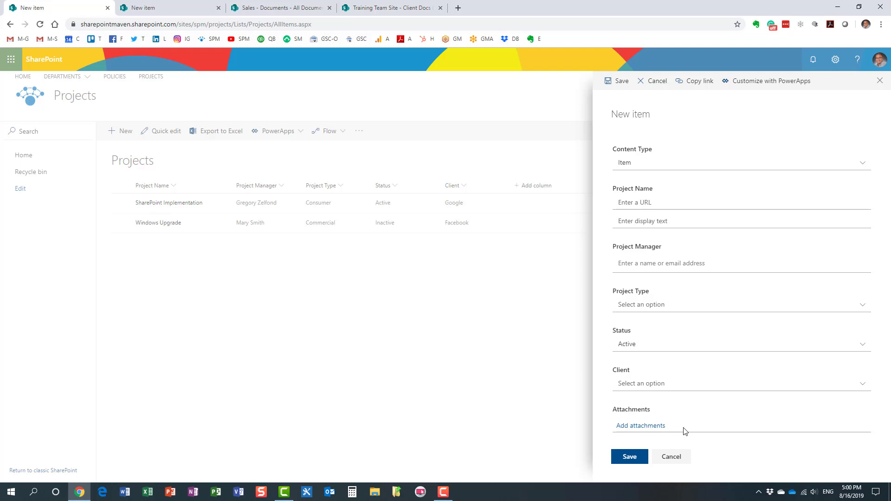
left_click(680, 458)
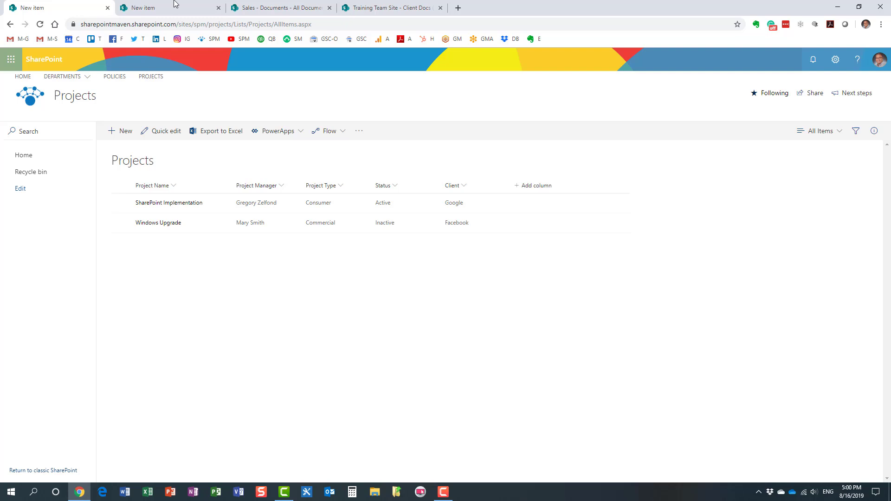
Examine the actions available for Agenda.docx in the Sales Documents library, including version history
left_click(274, 8)
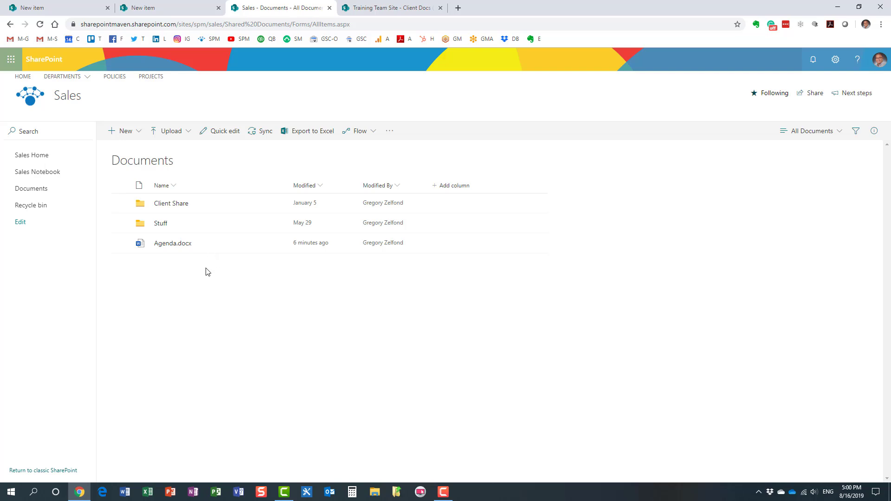
right_click(179, 248)
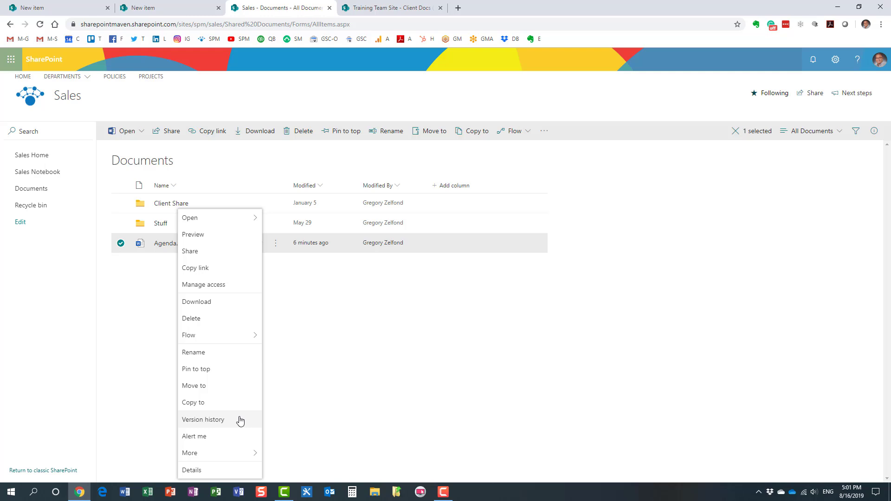
left_click(323, 372)
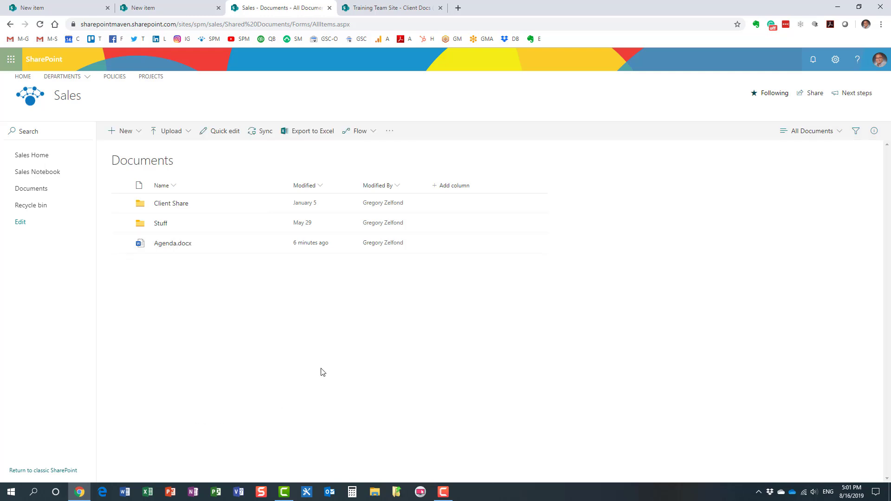
Check the attachment option on the Projects list's new-item form and discard the blank form
left_click(68, 12)
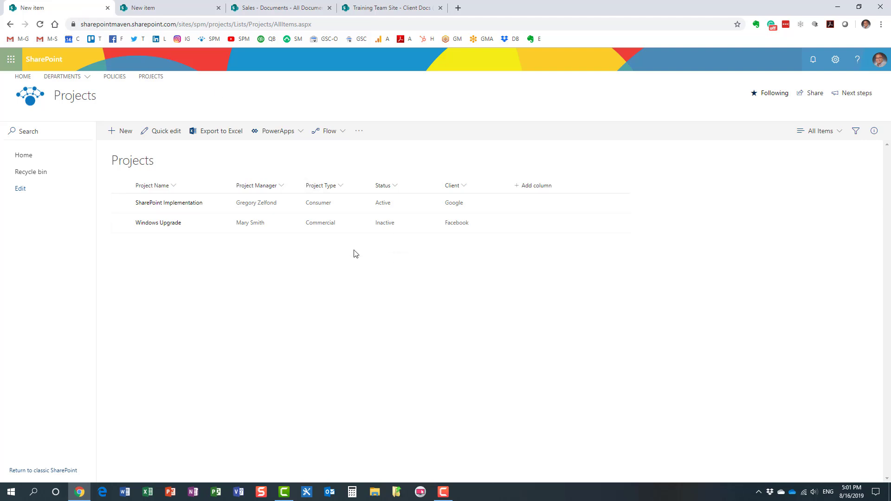
left_click(126, 132)
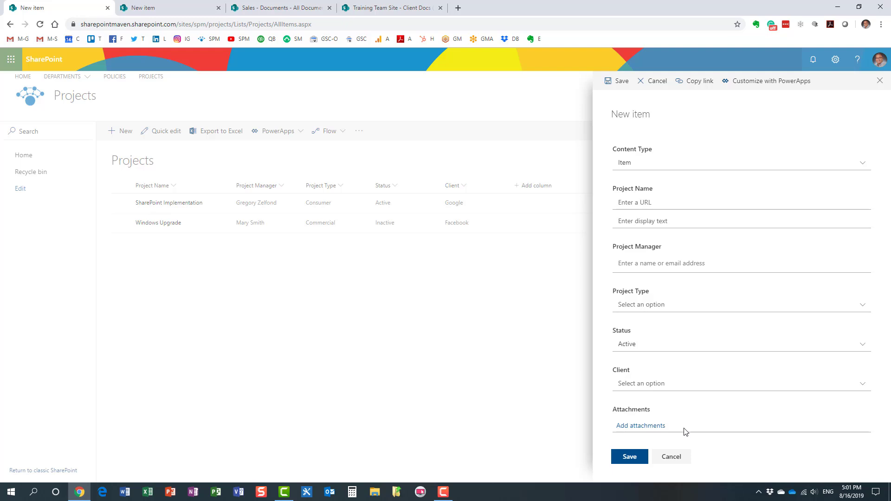
left_click(685, 457)
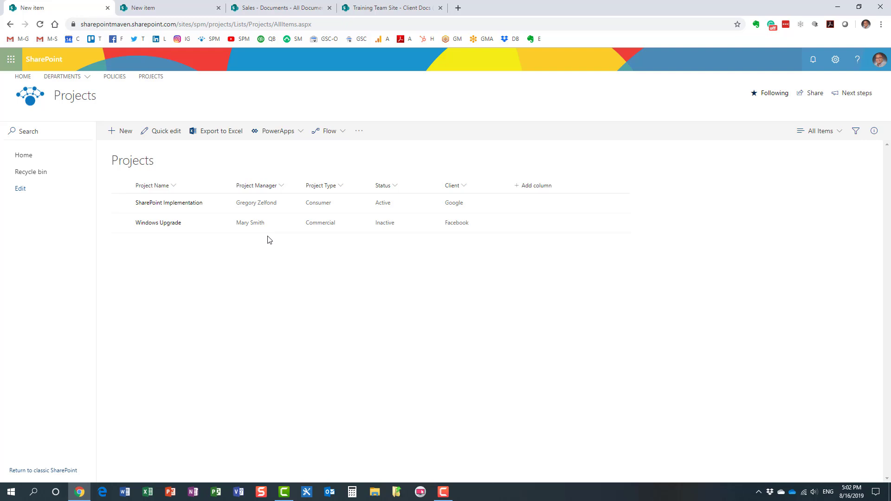
Create a document library named Invoices from the Sales site's contents, keeping it shown in site navigation
left_click(280, 14)
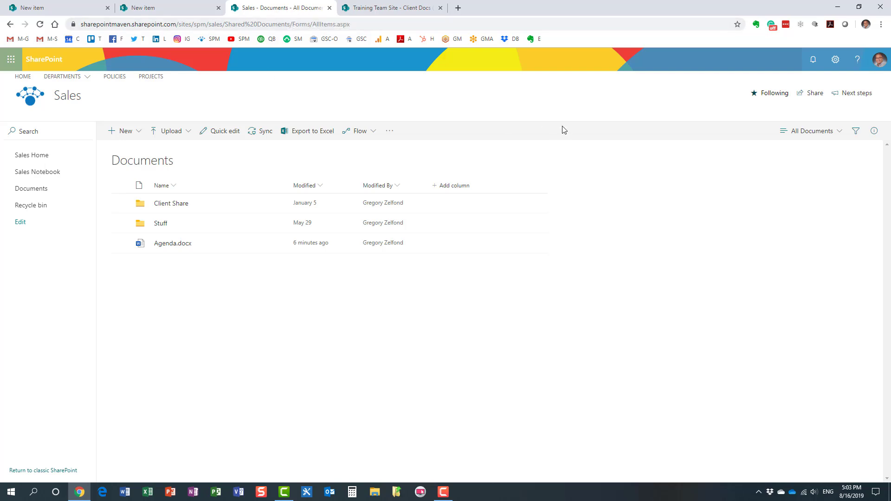
left_click(836, 60)
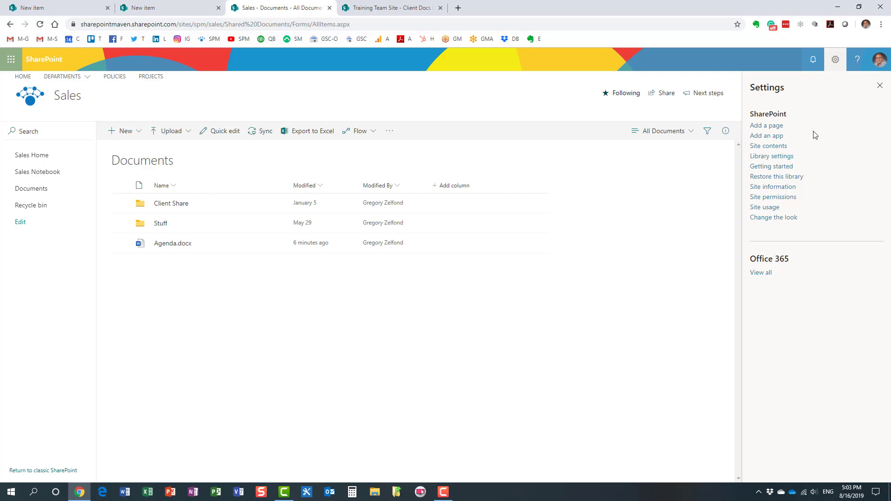
left_click(777, 147)
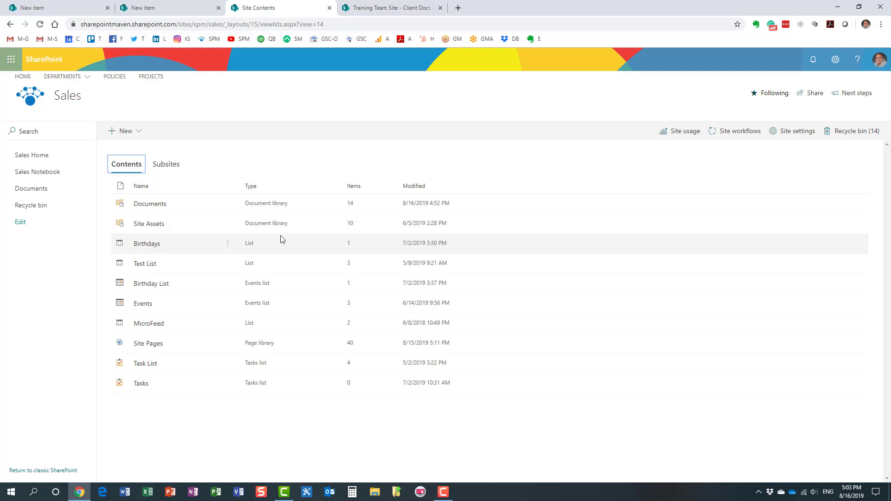
left_click(142, 136)
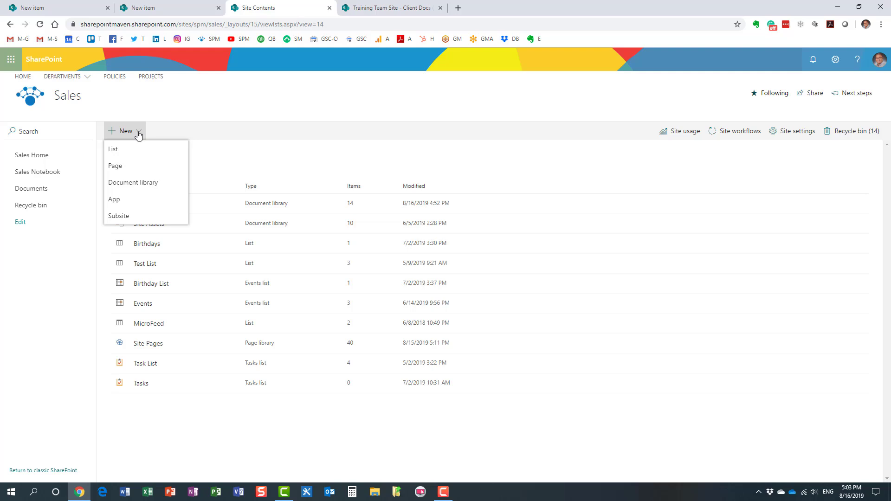
left_click(147, 183)
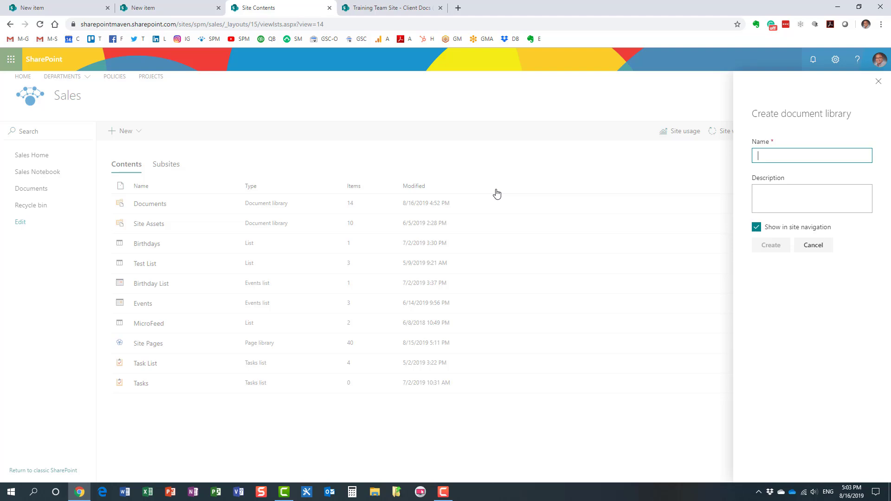
type("Invoices")
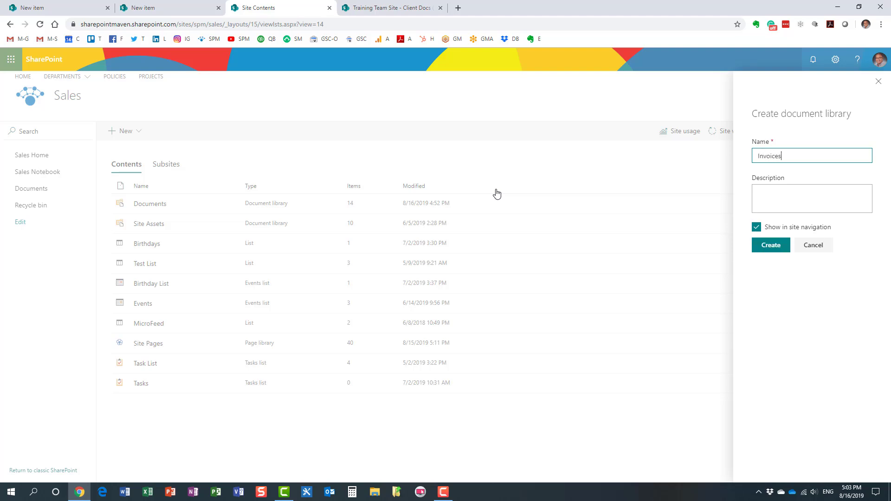
left_click(778, 251)
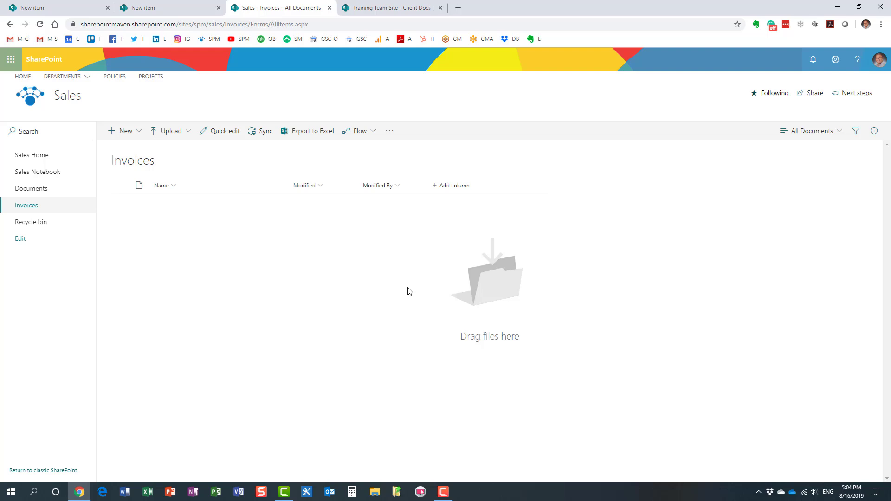
Create a list named Vacation Requests from the Sales site's contents and view the column types that can be added
left_click(835, 61)
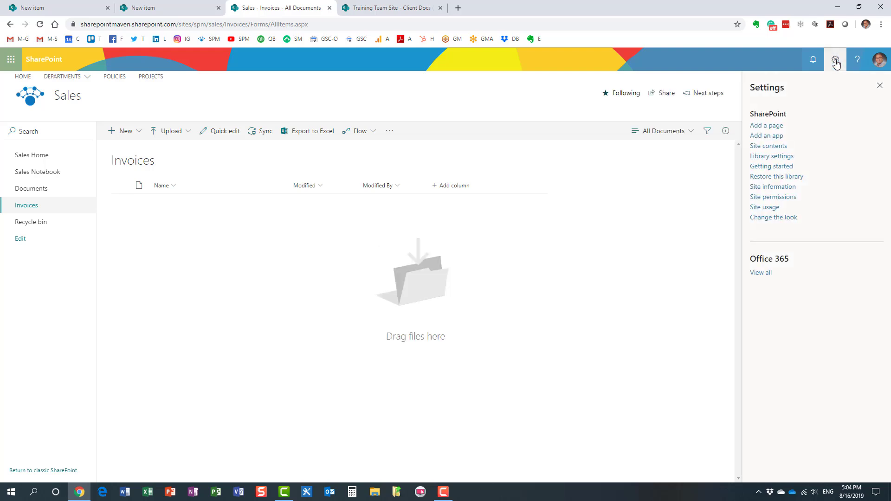
left_click(774, 146)
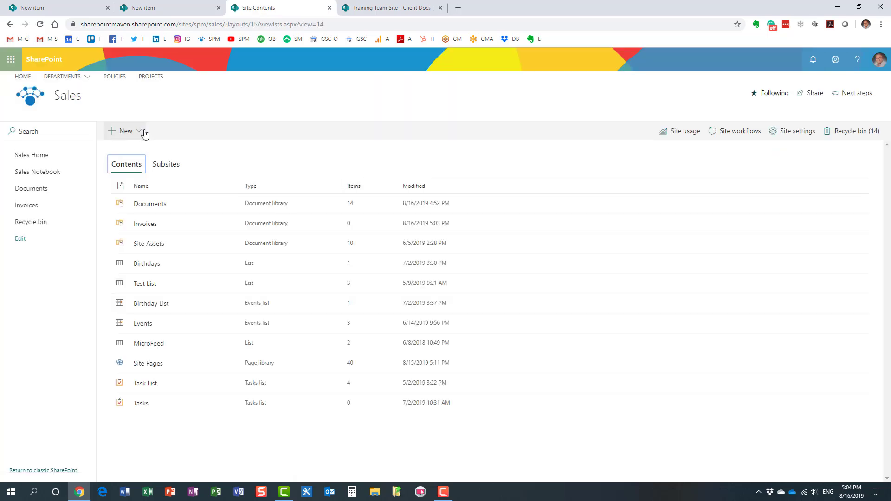
left_click(137, 133)
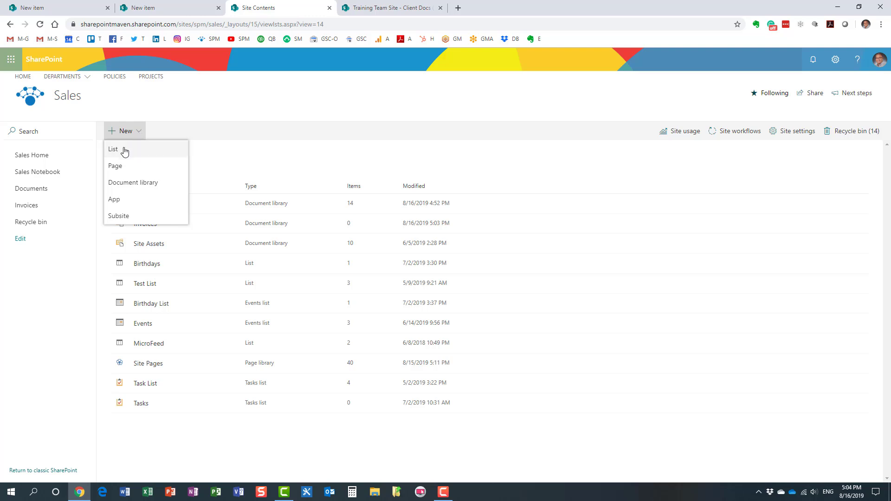
left_click(123, 150)
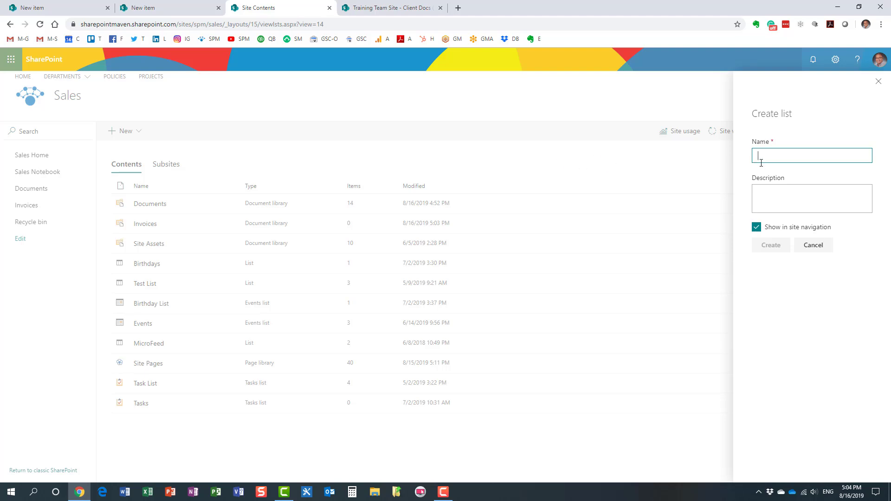
type("Vacation")
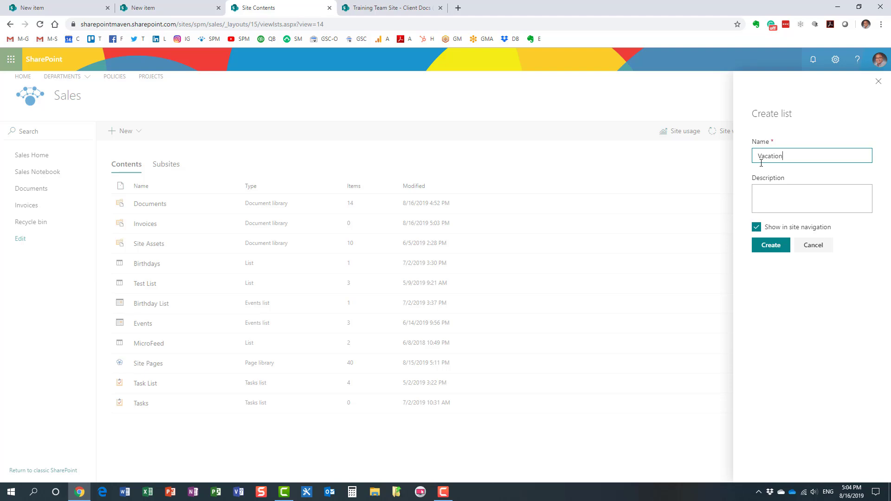
type(" Request")
left_click(778, 247)
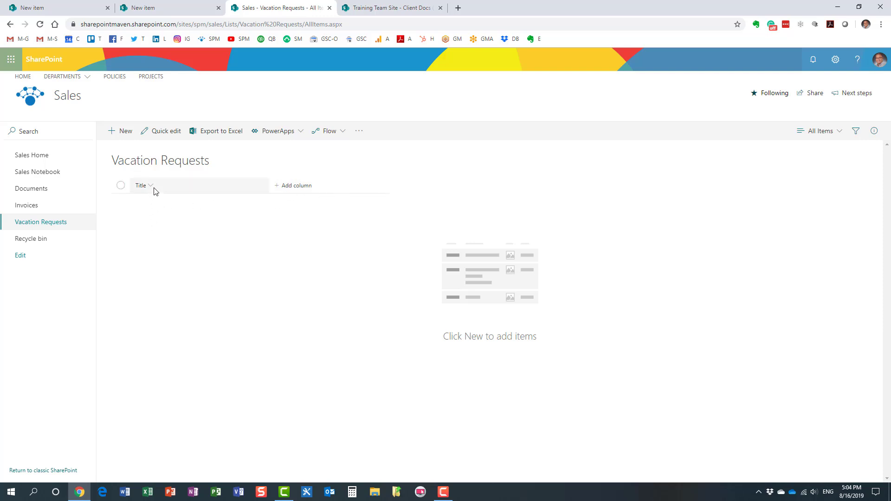
left_click(289, 187)
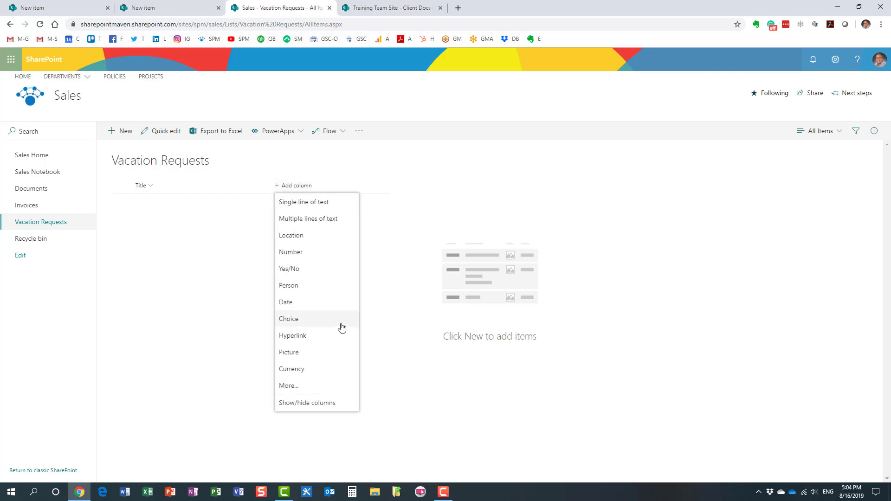
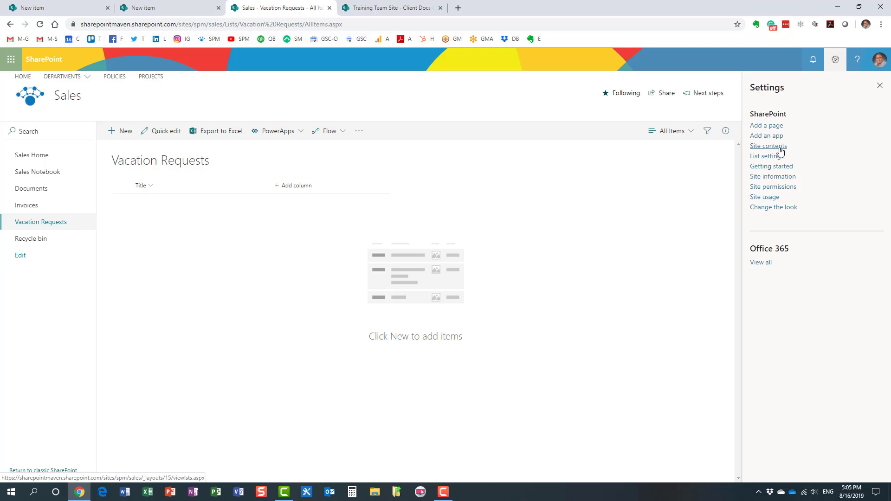
Add a Contacts app named Contacts to the Sales site from its site contents
left_click(780, 148)
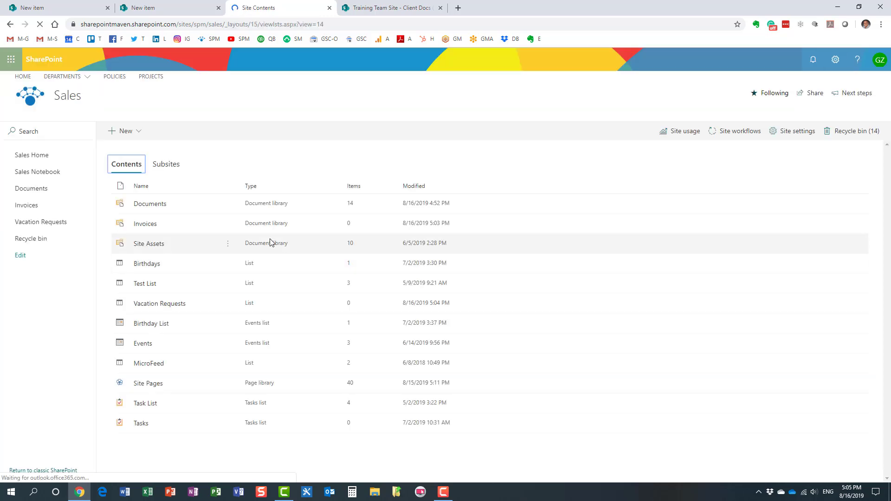
left_click(141, 136)
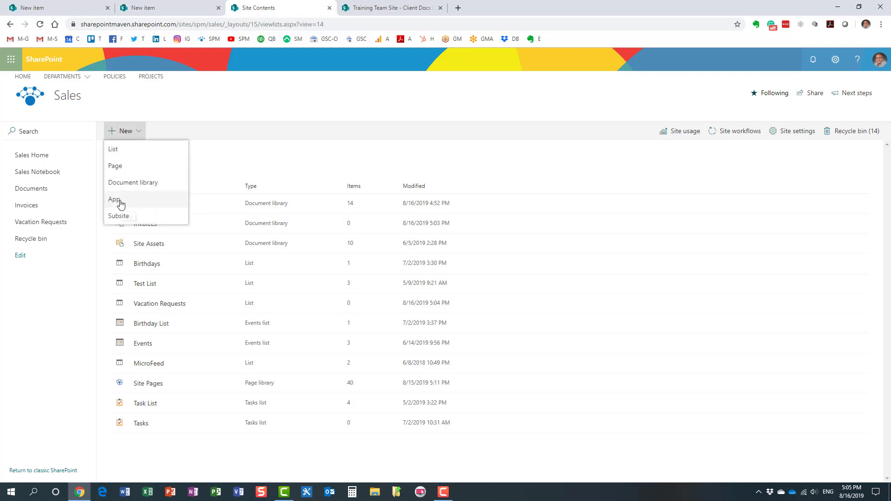
left_click(120, 203)
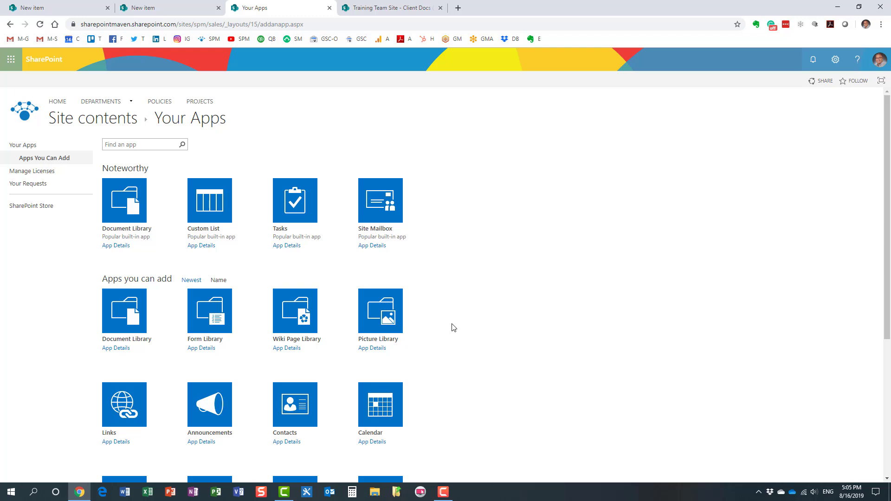
scroll(453, 328, "down", 2)
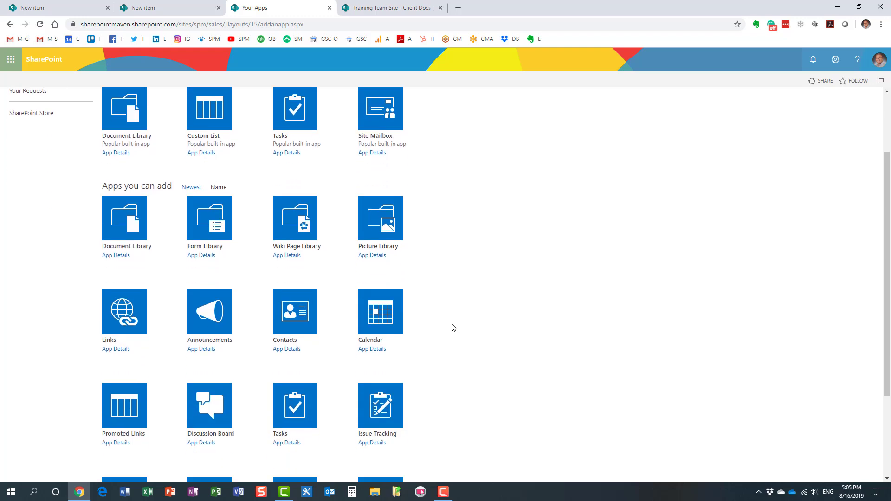
left_click(297, 315)
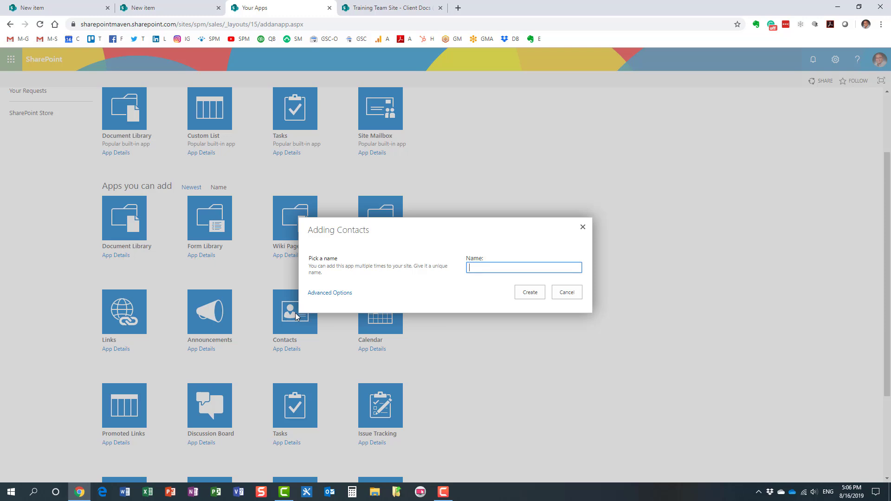
type("Contac")
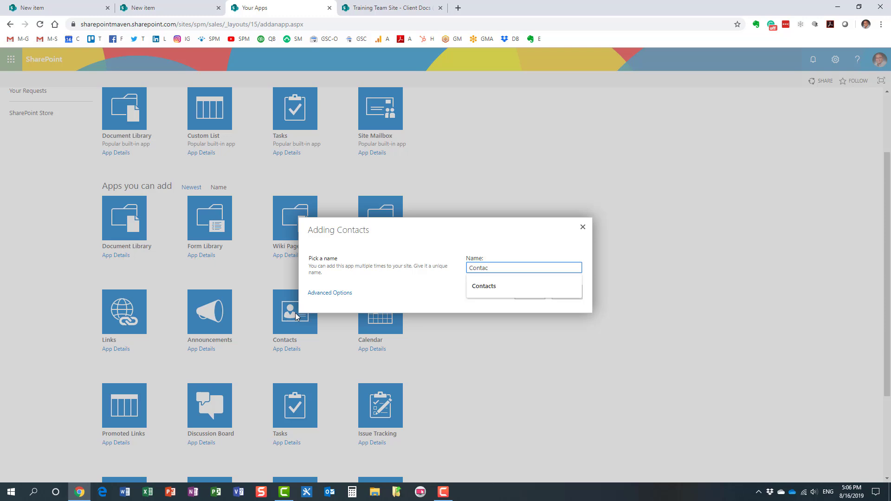
key("Down")
key("Return")
left_click(535, 294)
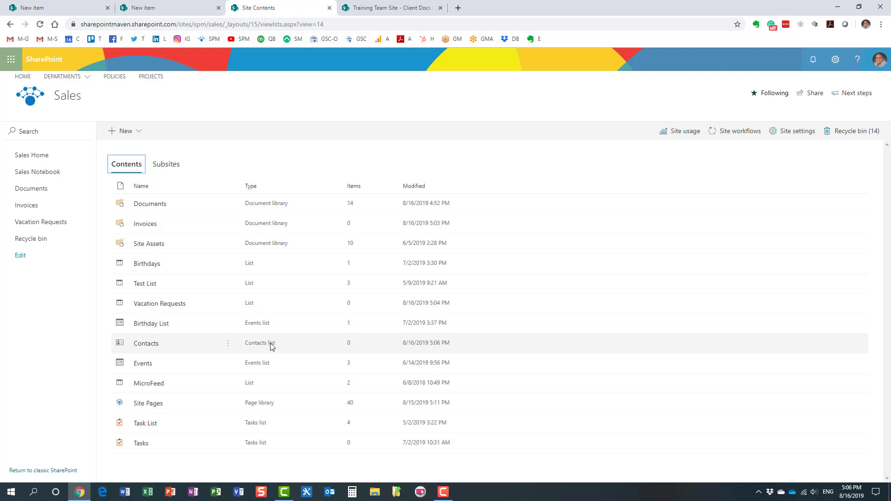
Open the Contacts list and examine the fields on its new-item form, closing the form without adding an item
left_click(152, 344)
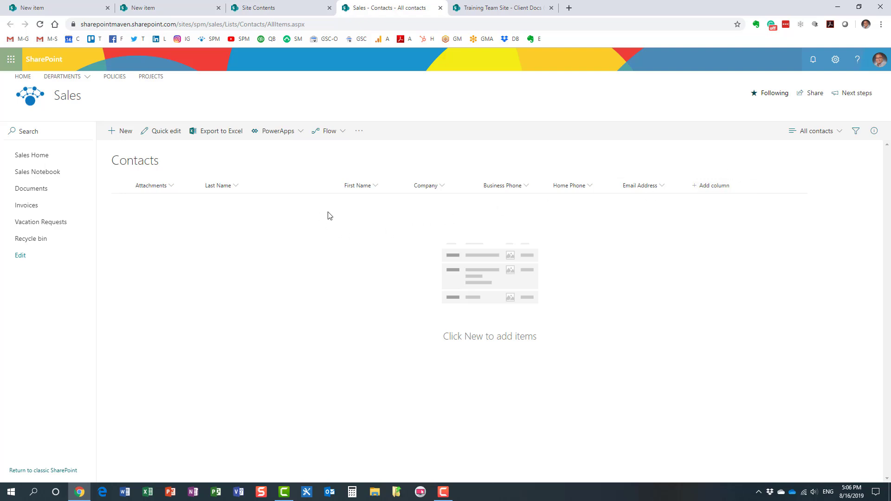
left_click(122, 133)
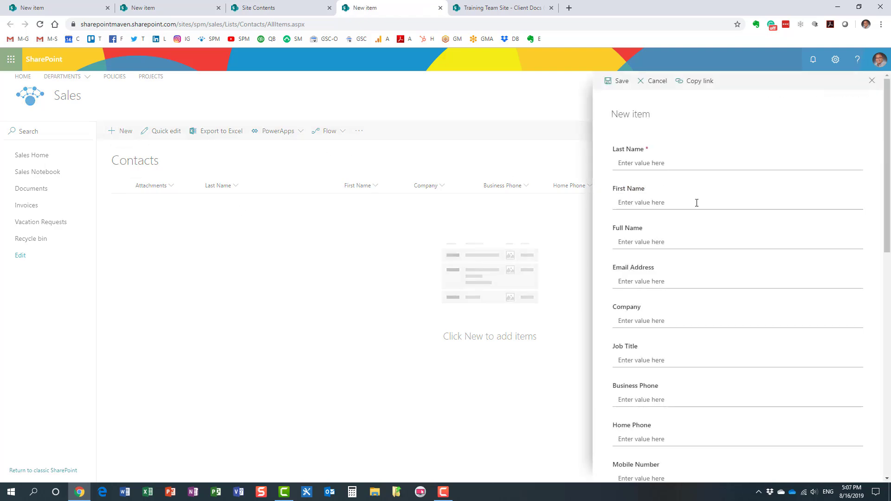
scroll(688, 219, "down", 2)
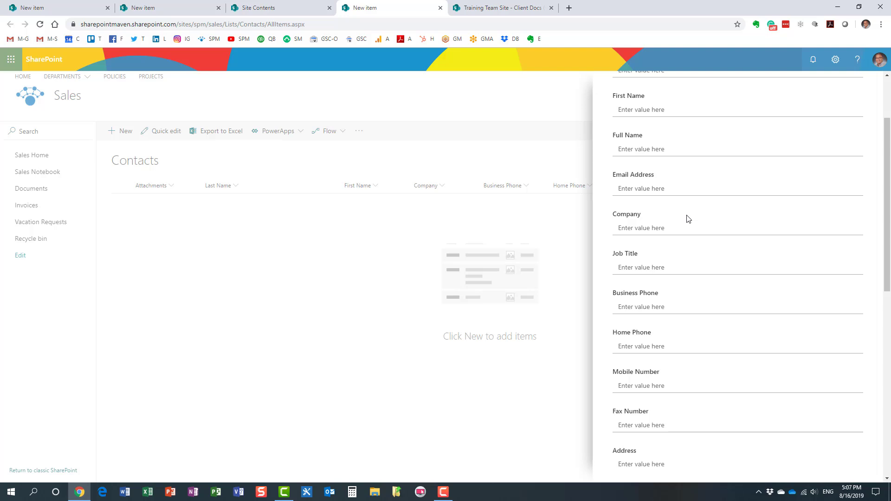
scroll(715, 181, "up", 3)
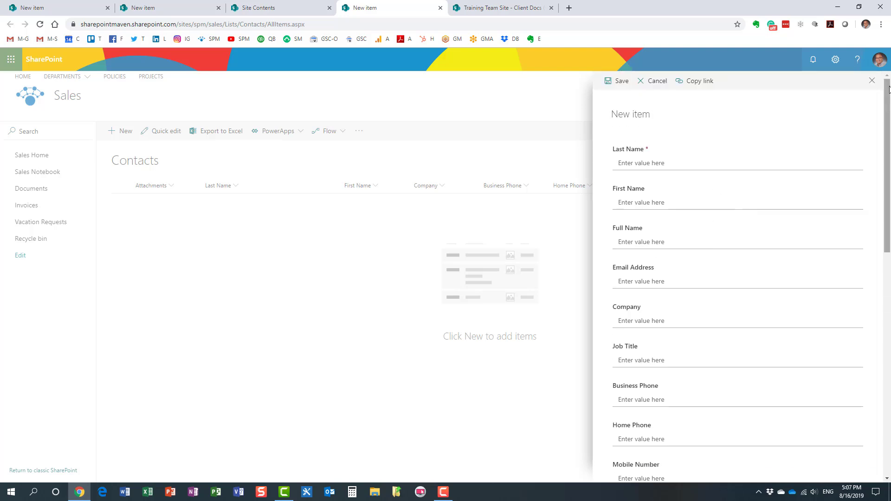
left_click(873, 81)
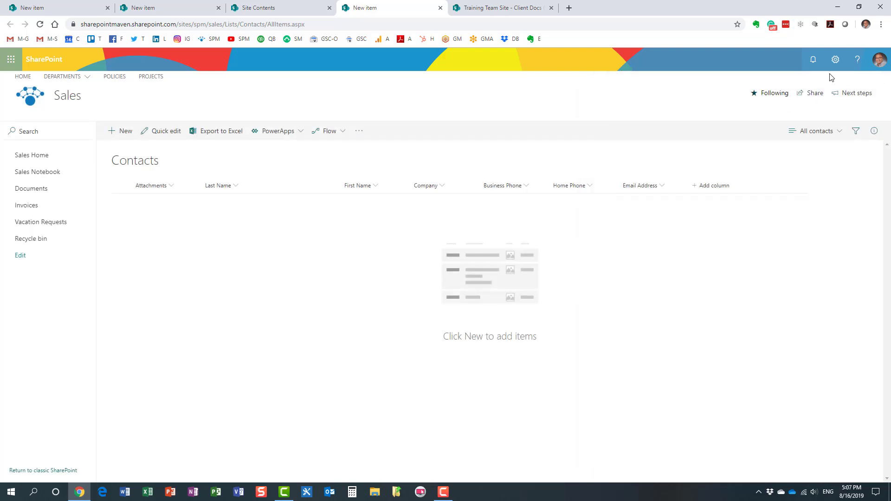
Add an Issue Tracking app named Issues to the Sales site
left_click(835, 60)
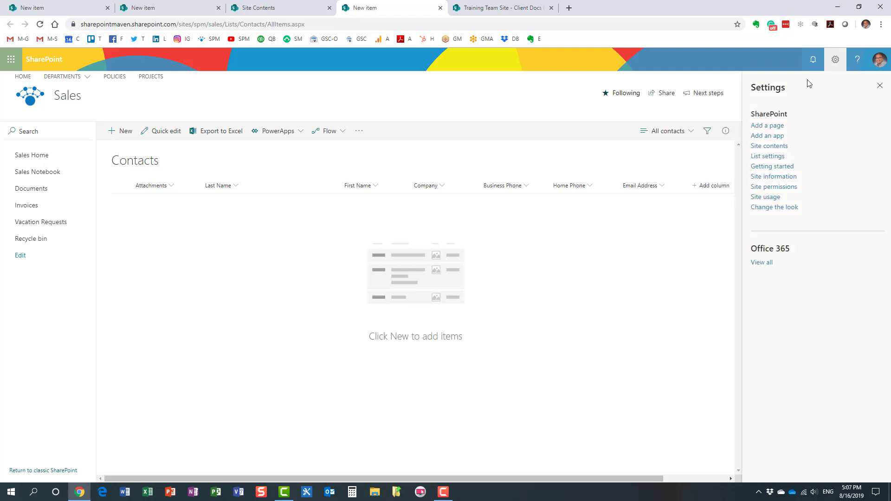
left_click(778, 137)
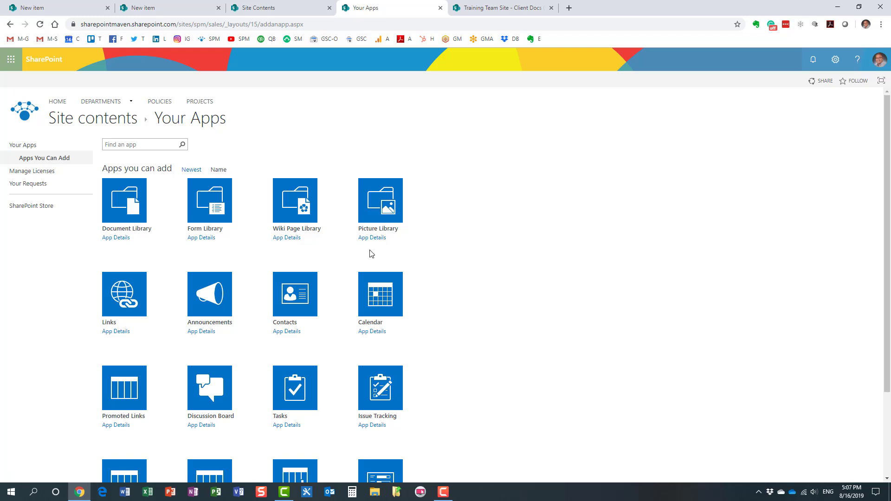
scroll(346, 321, "down", 2)
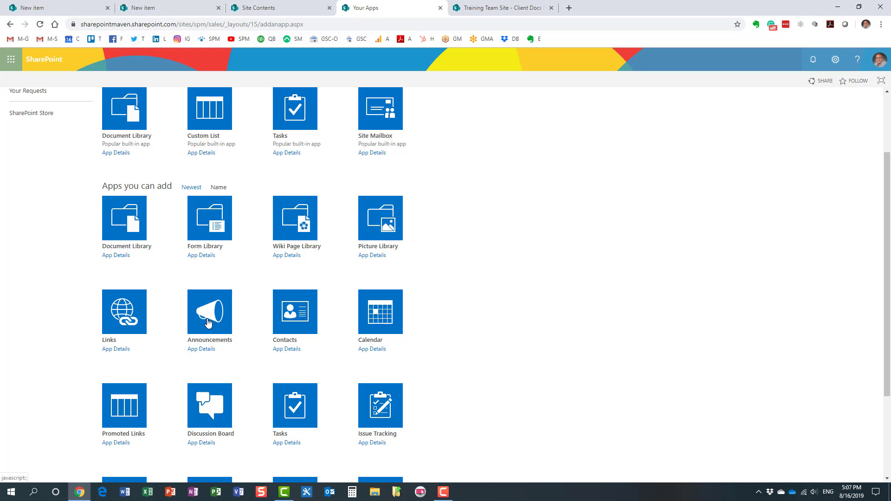
scroll(207, 324, "down", 2)
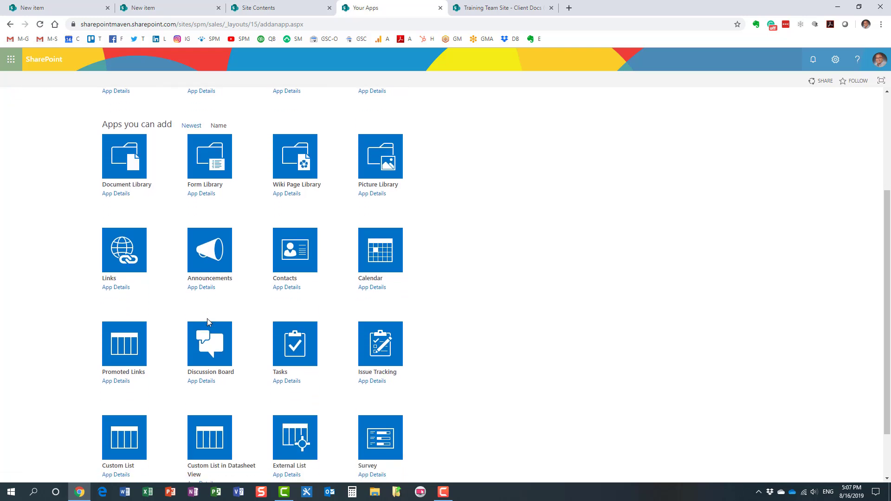
left_click(376, 324)
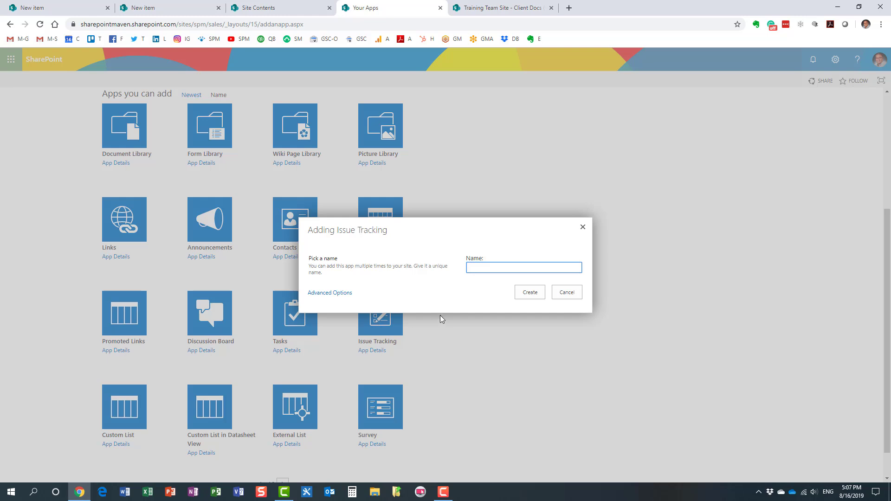
type("Issues")
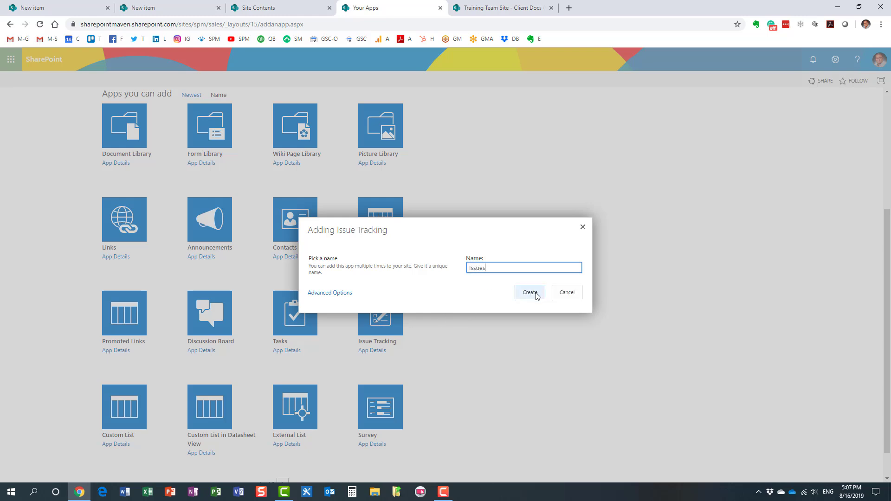
left_click(537, 297)
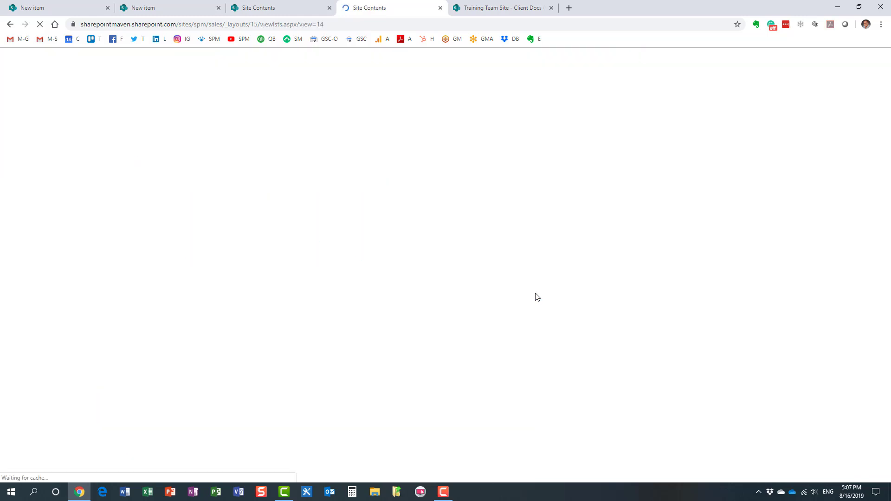
Open the Issues list and examine its columns and new-item form, cancelling without adding an item
left_click(142, 384)
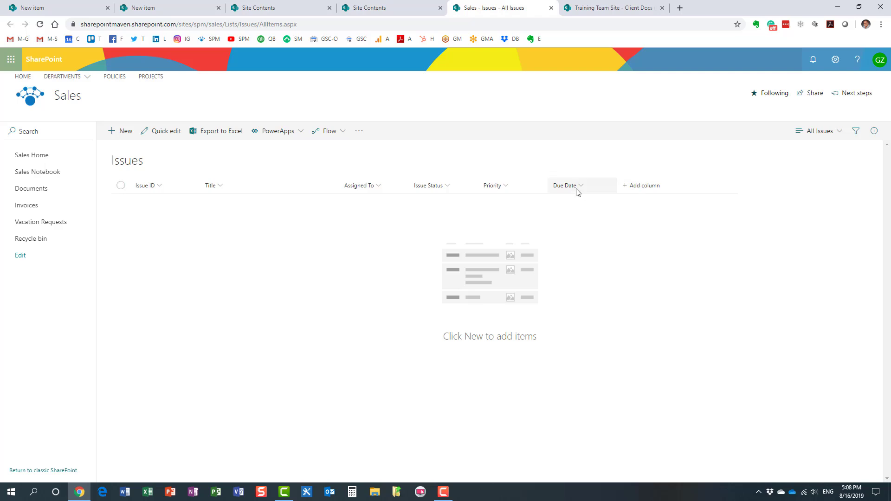
left_click(639, 188)
left_click(622, 160)
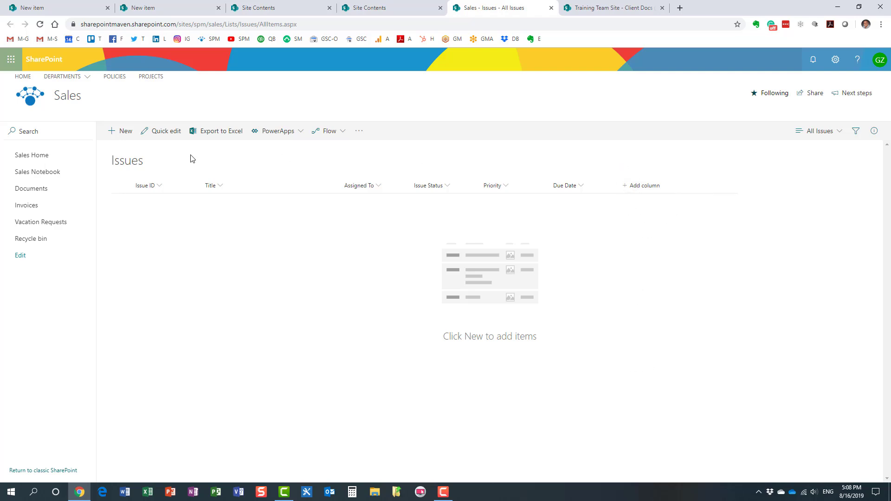
left_click(120, 131)
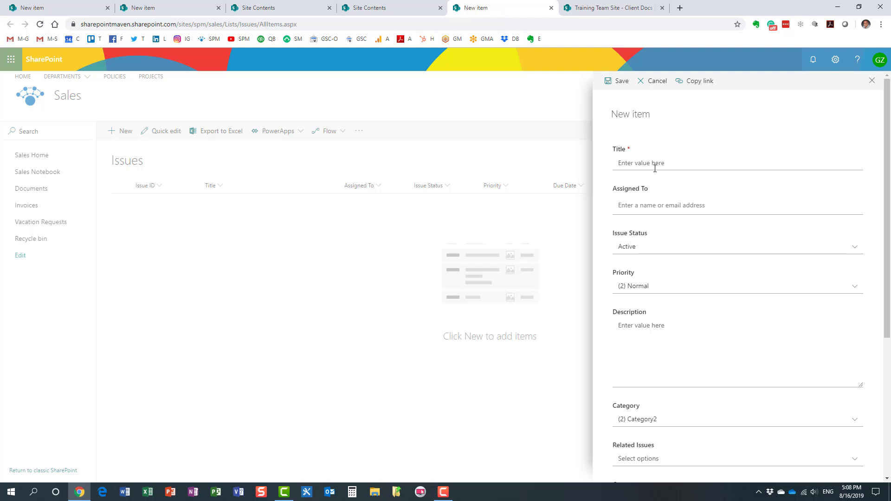
scroll(656, 312, "down", 2)
scroll(660, 330, "down", 3)
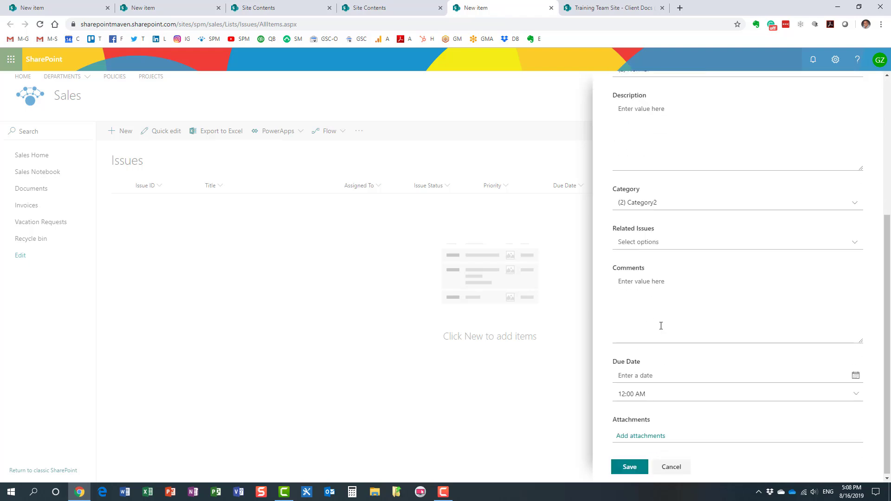
left_click(671, 467)
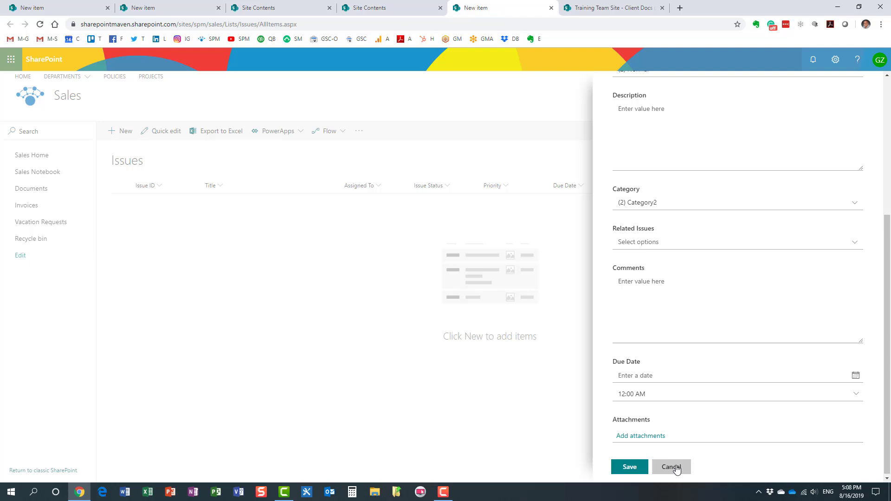
Browse the list and library templates among the apps that can be added to the Sales site
left_click(836, 60)
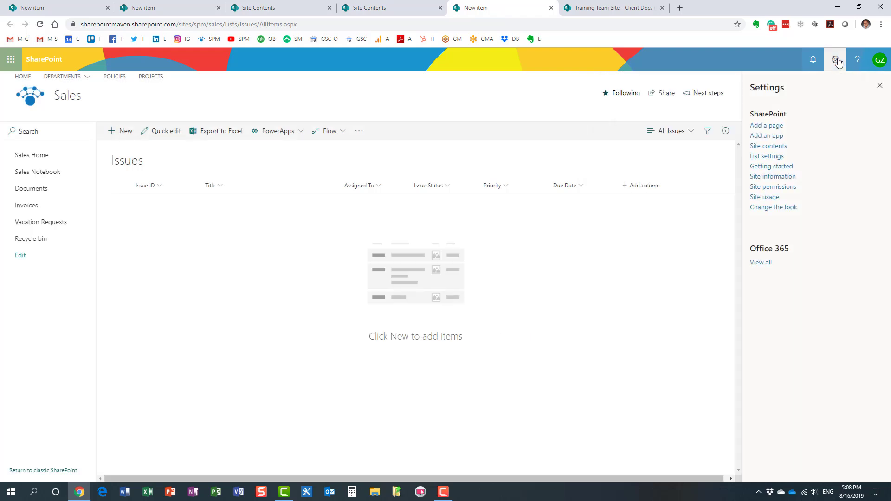
left_click(778, 138)
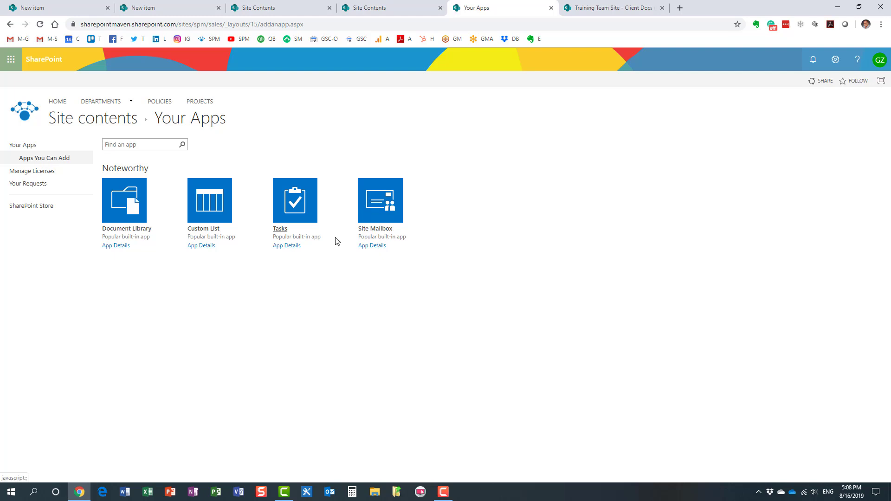
scroll(295, 343, "down", 3)
scroll(295, 343, "down", 1)
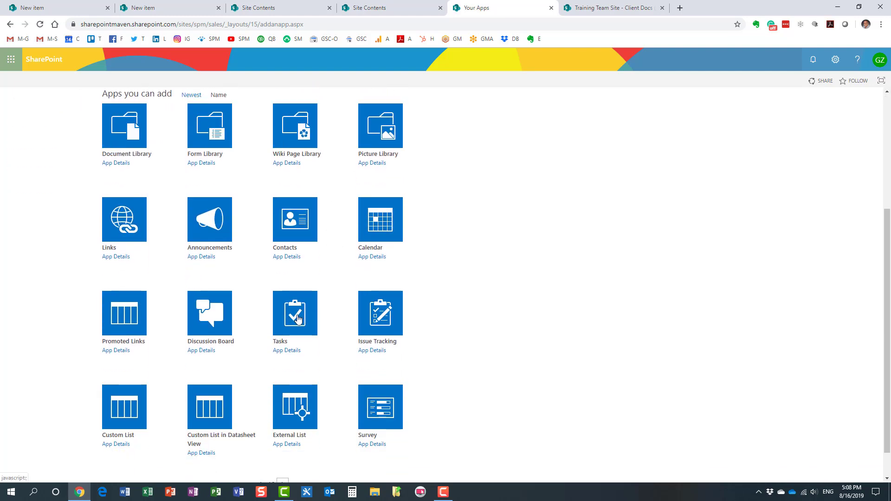
Add a Tasks app named Tasks List to the Sales site
left_click(298, 319)
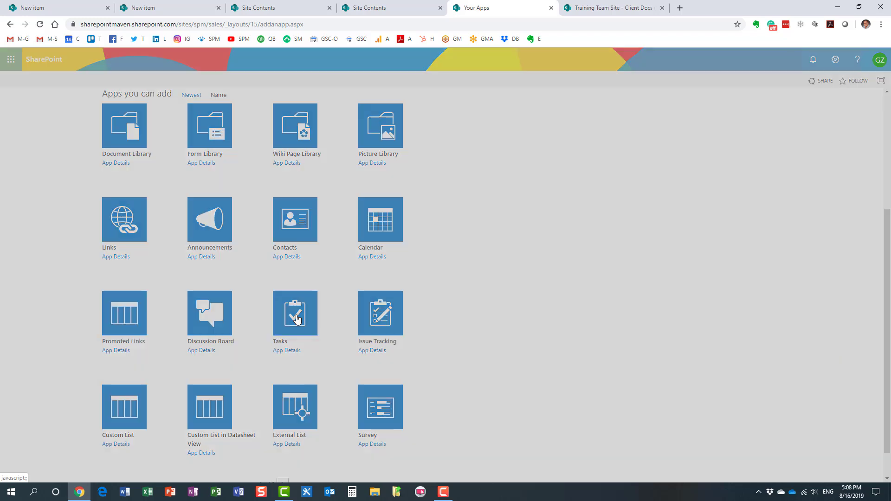
type("Tasks")
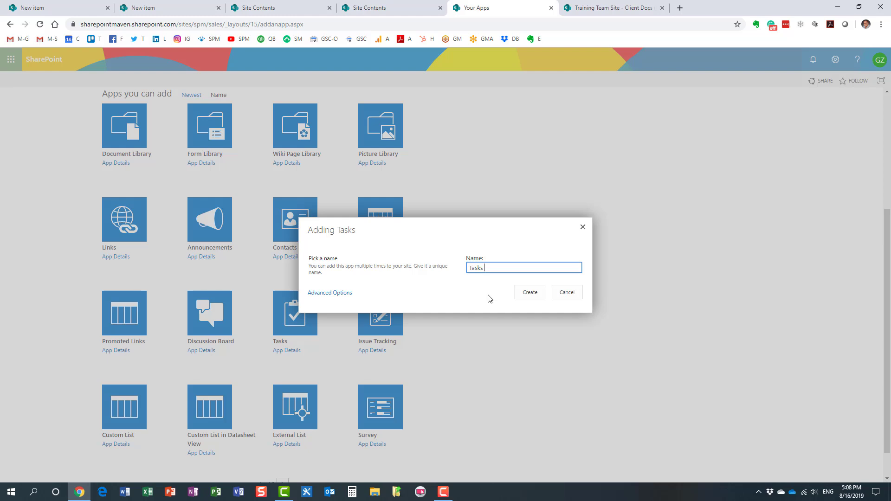
type(" List")
left_click(532, 293)
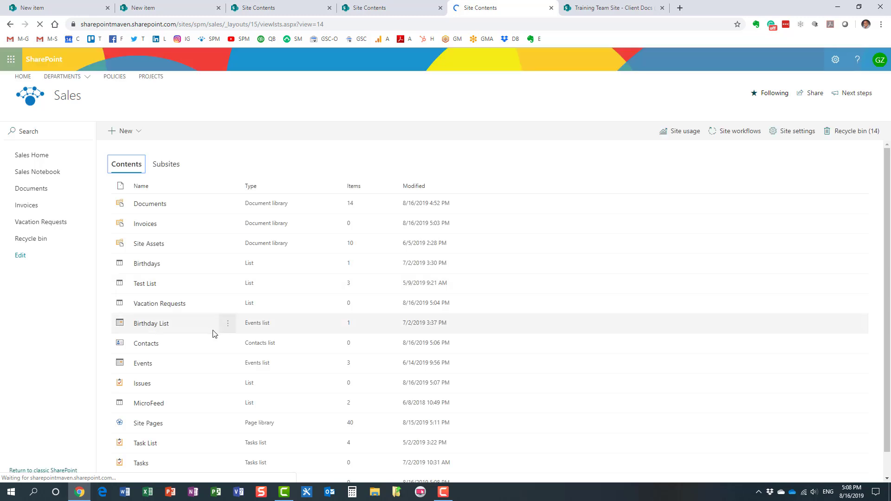
Open the Tasks List from the site contents and start a new task named Some task
scroll(178, 399, "down", 1)
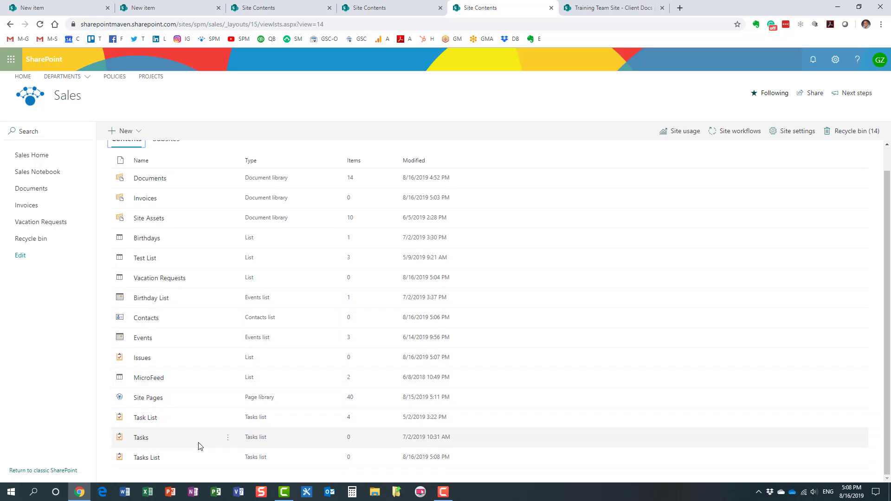
left_click(146, 458)
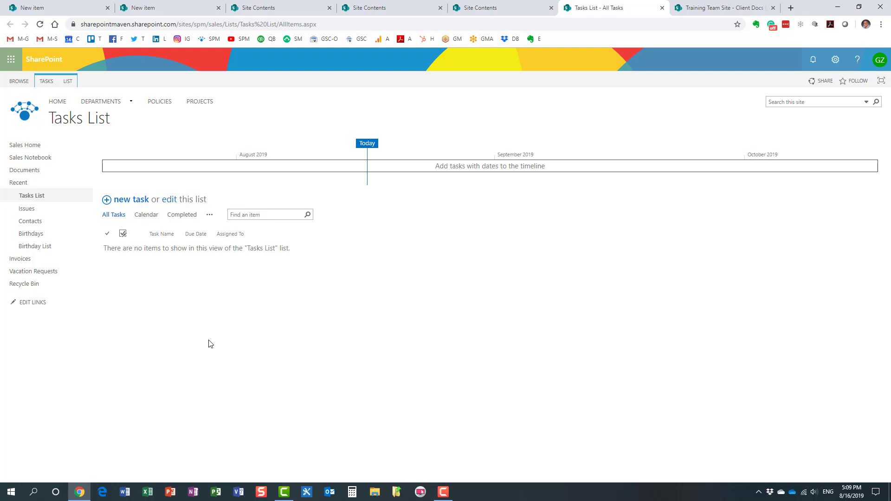
left_click(121, 201)
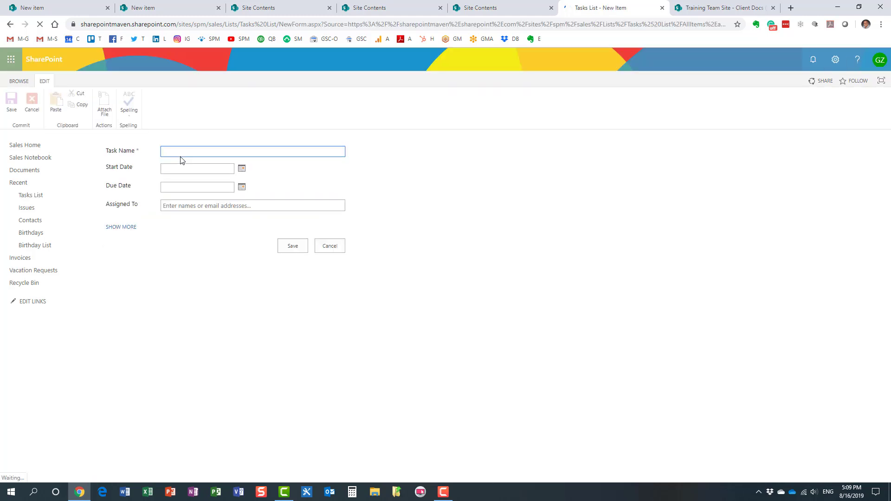
type("Soem task")
left_click(170, 152)
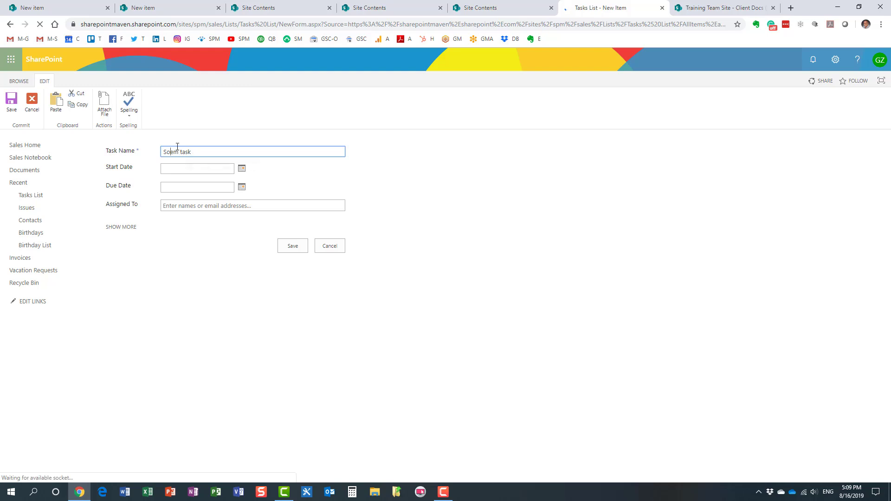
key("Delete")
type("e")
Assign the new task to a site user, expand the form's additional fields and save the task
left_click(187, 206)
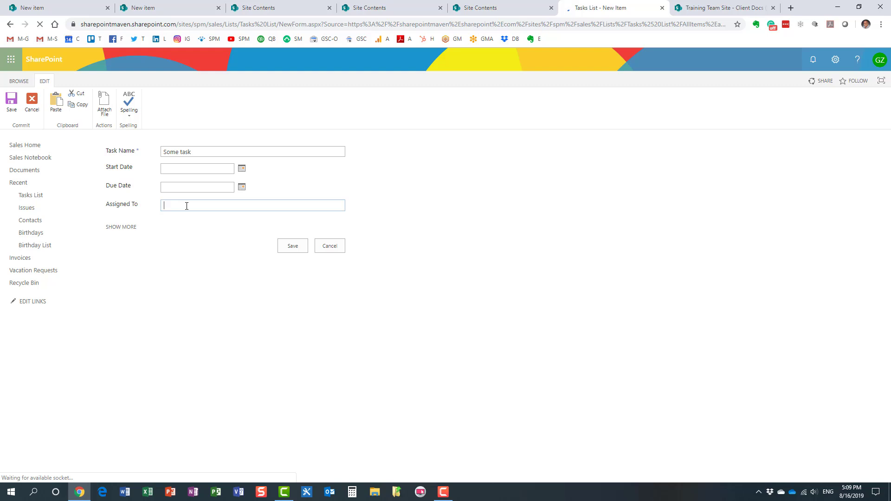
type("greg")
left_click(186, 222)
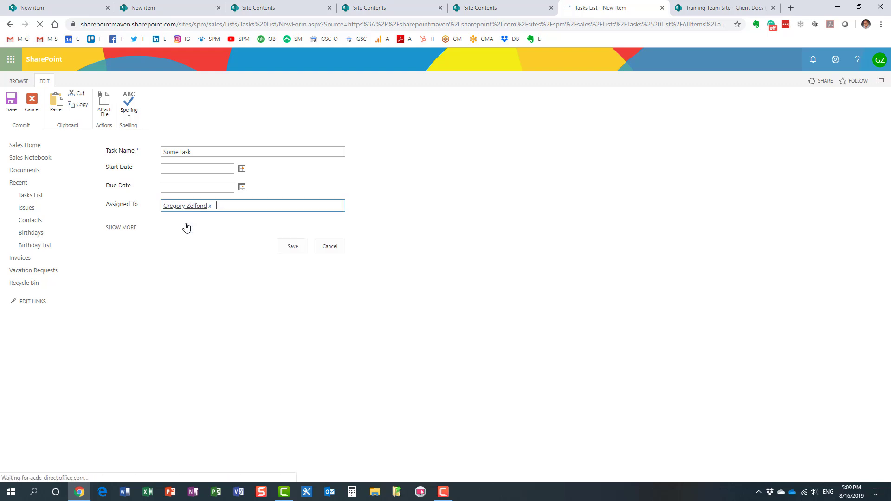
left_click(139, 228)
left_click(291, 388)
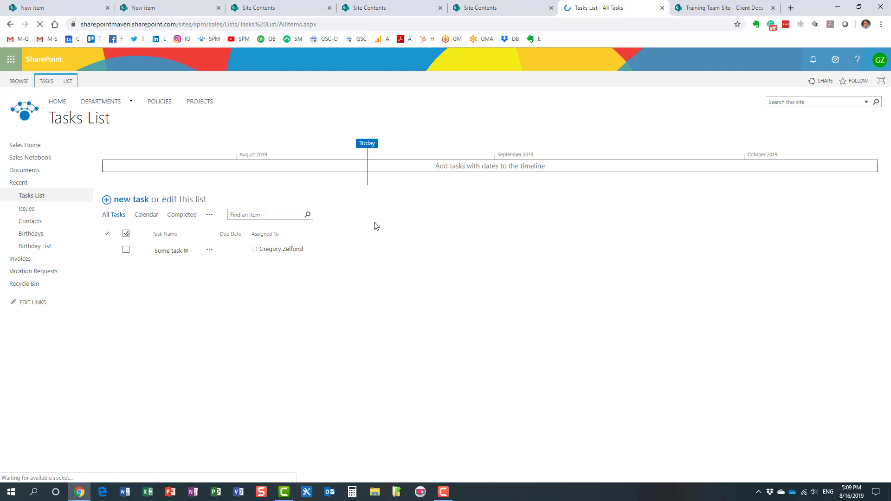
Display the list-level commands for the Tasks List
left_click(68, 82)
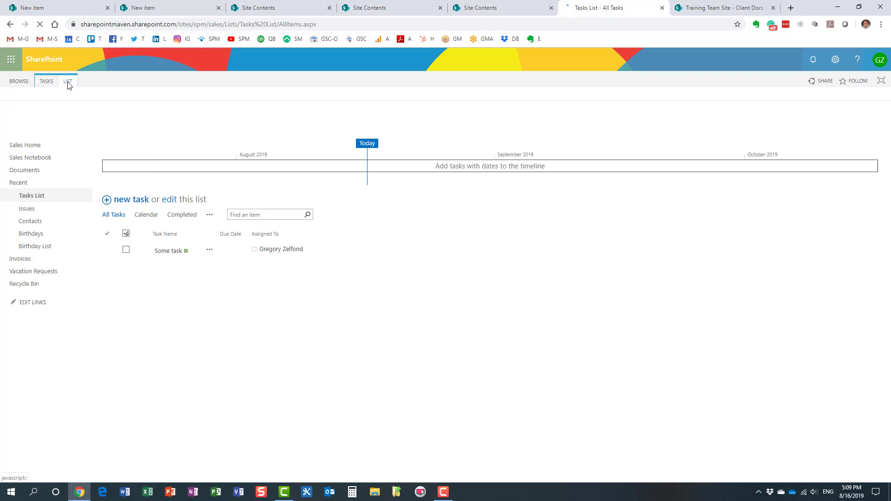